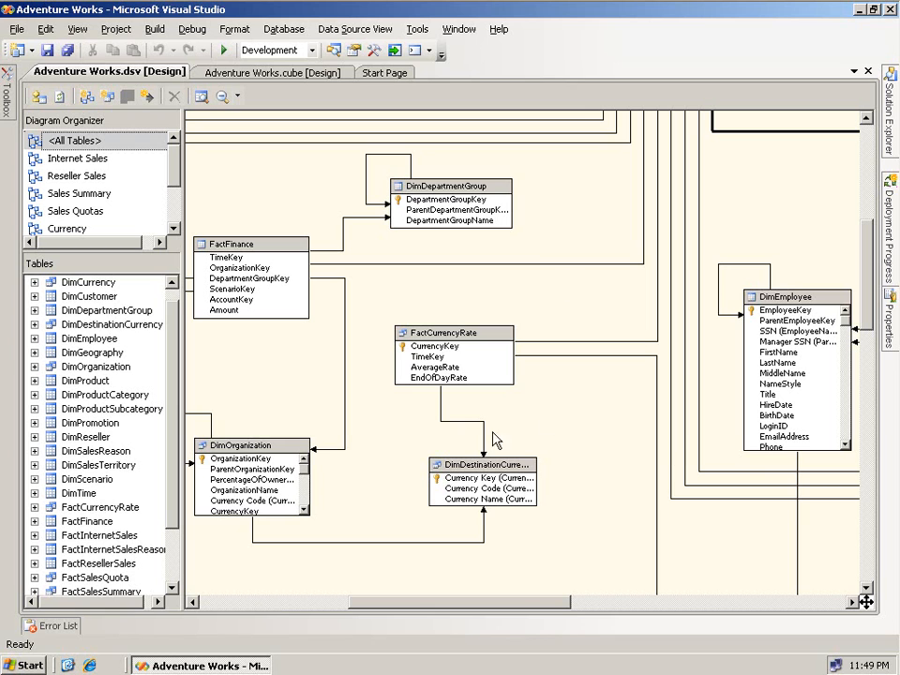
# - Zoom the data source view diagram to fit the window
pyautogui.click(588, 318)
pyautogui.rightClick(589, 318)
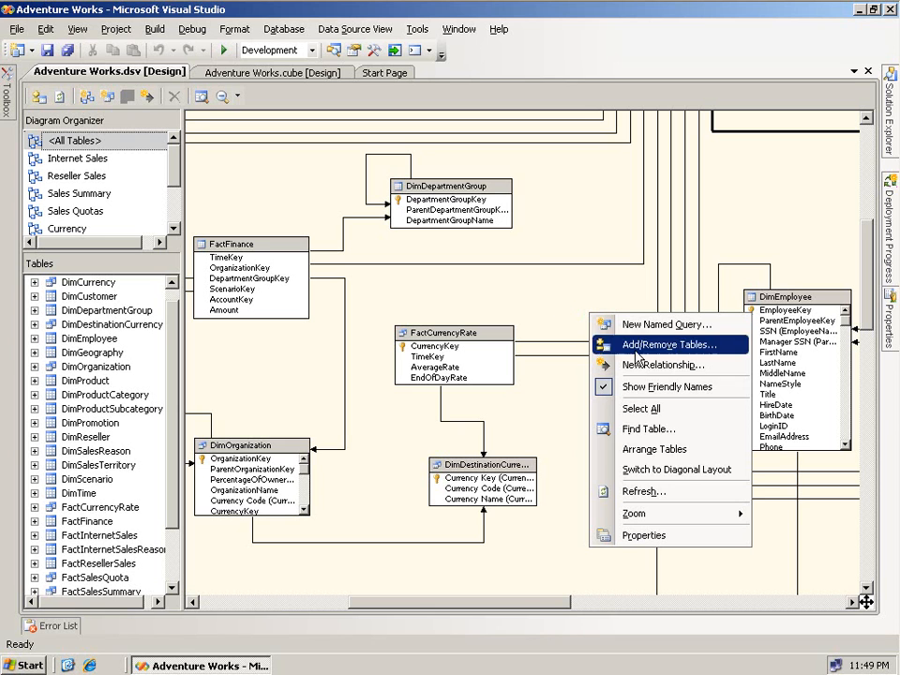
pyautogui.moveTo(681, 515)
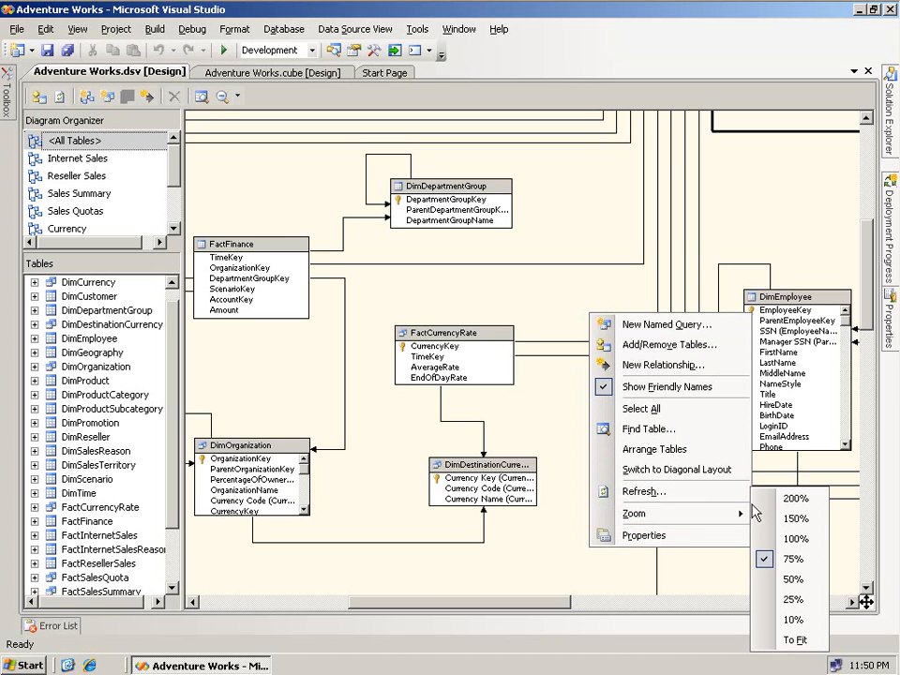
pyautogui.click(792, 642)
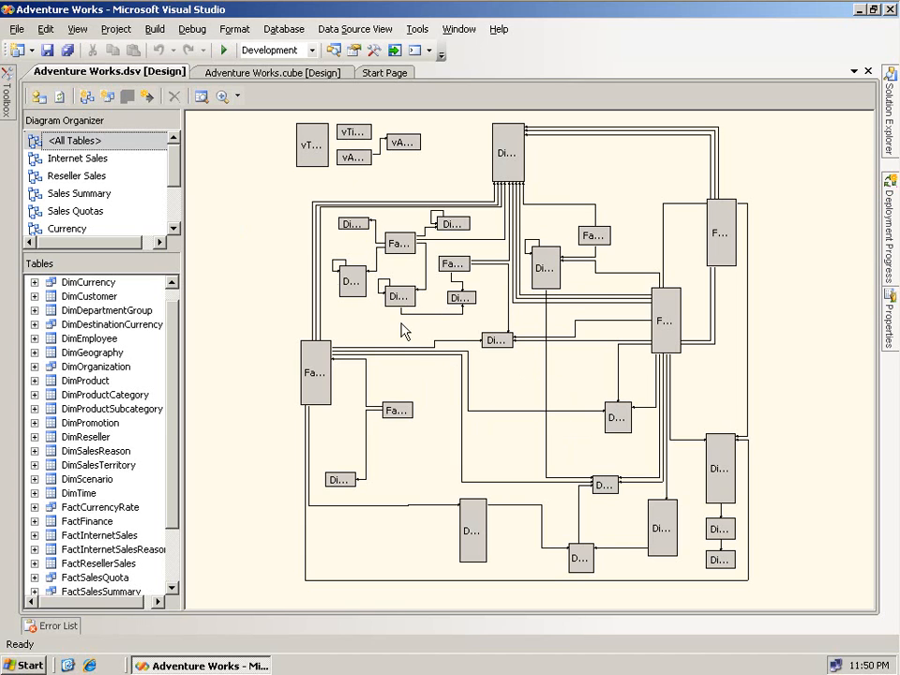
# - Show the Internet Sales diagram at 150% zoom, scrolled to the DimCustomer and DimTime columns
pyautogui.click(81, 163)
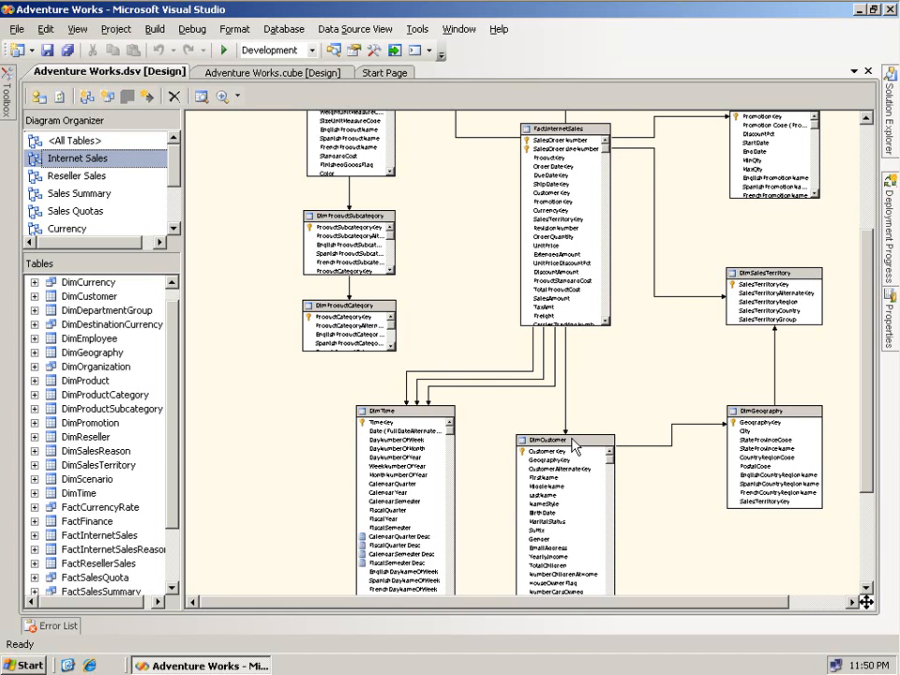
pyautogui.rightClick(623, 379)
pyautogui.moveTo(707, 346)
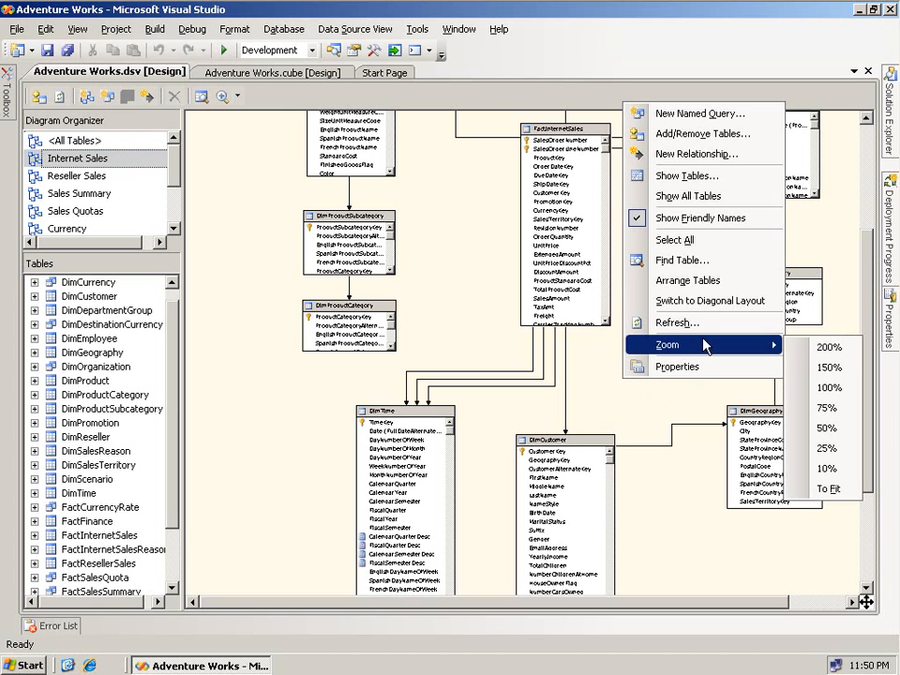
pyautogui.click(819, 371)
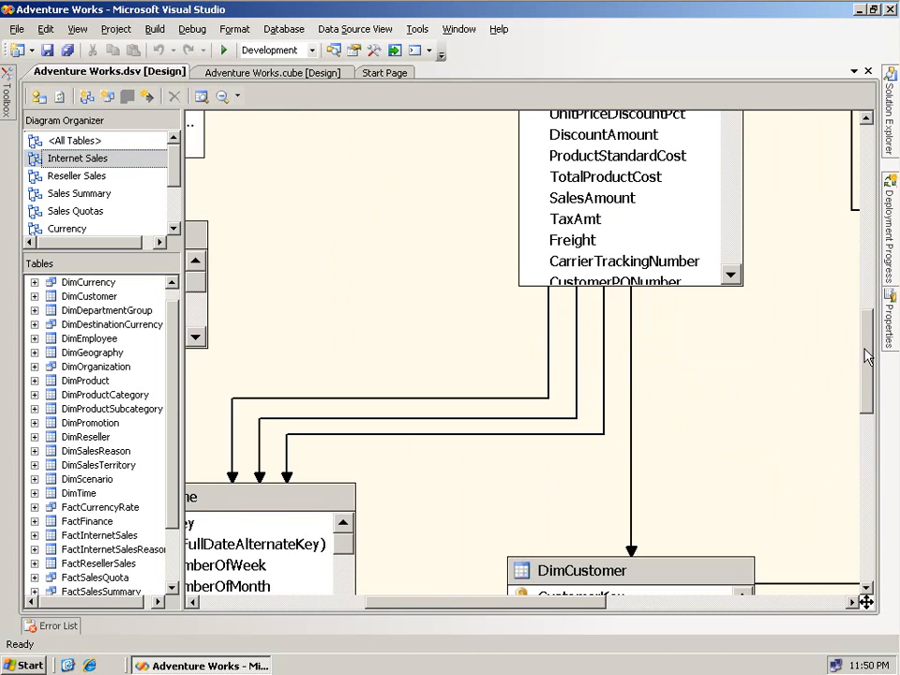
pyautogui.moveTo(872, 333); pyautogui.dragTo(846, 445)
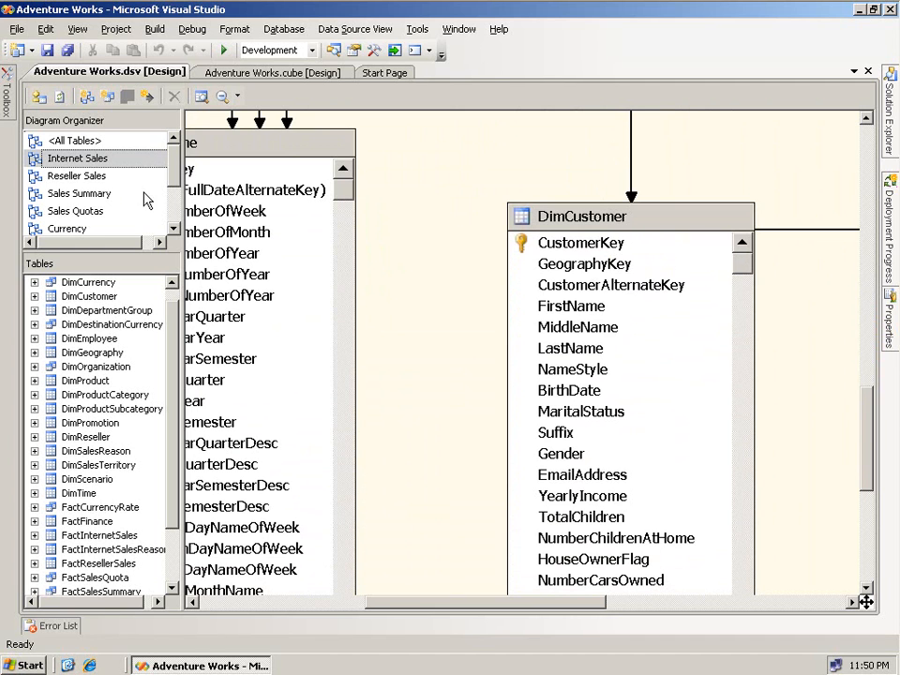
# - Show the Reseller Sales diagram at 150% zoom, scrolled to DimReseller's ResellerKey, GeographyKey and BusinessType columns
pyautogui.click(67, 176)
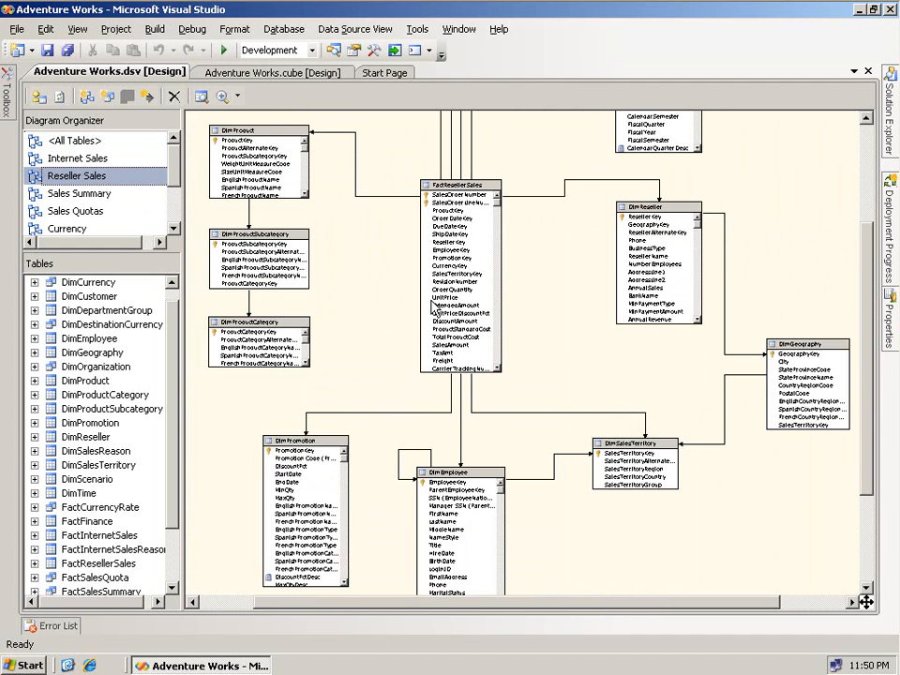
pyautogui.rightClick(565, 310)
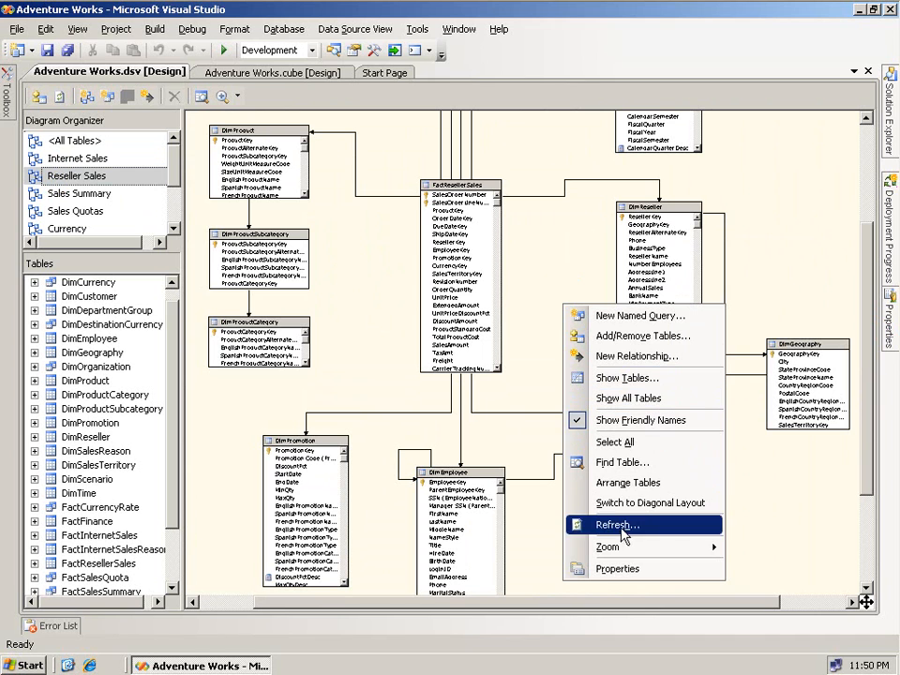
pyautogui.moveTo(614, 551)
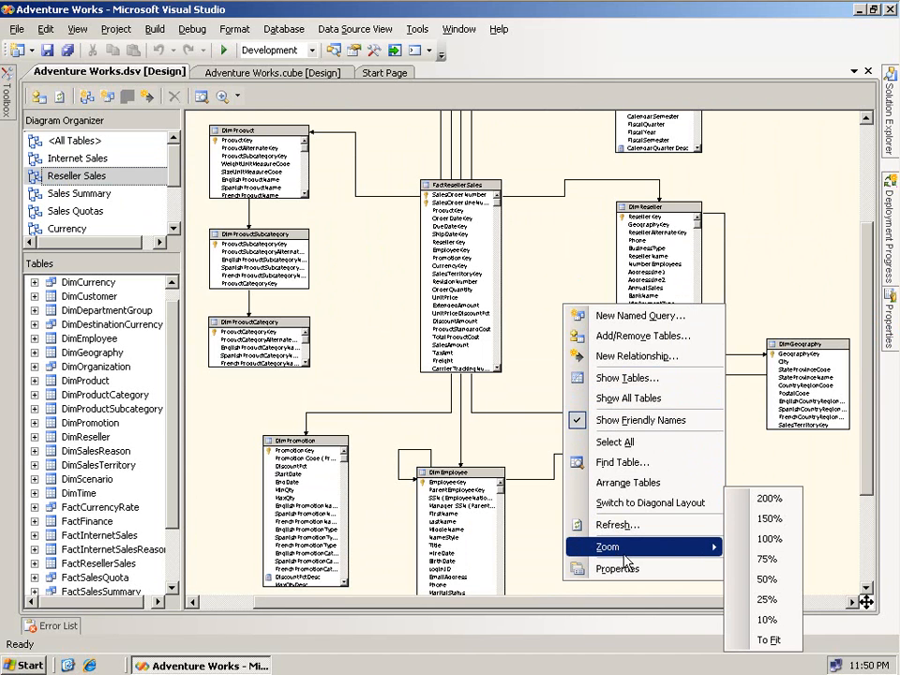
pyautogui.click(767, 518)
pyautogui.moveTo(868, 368); pyautogui.dragTo(850, 448)
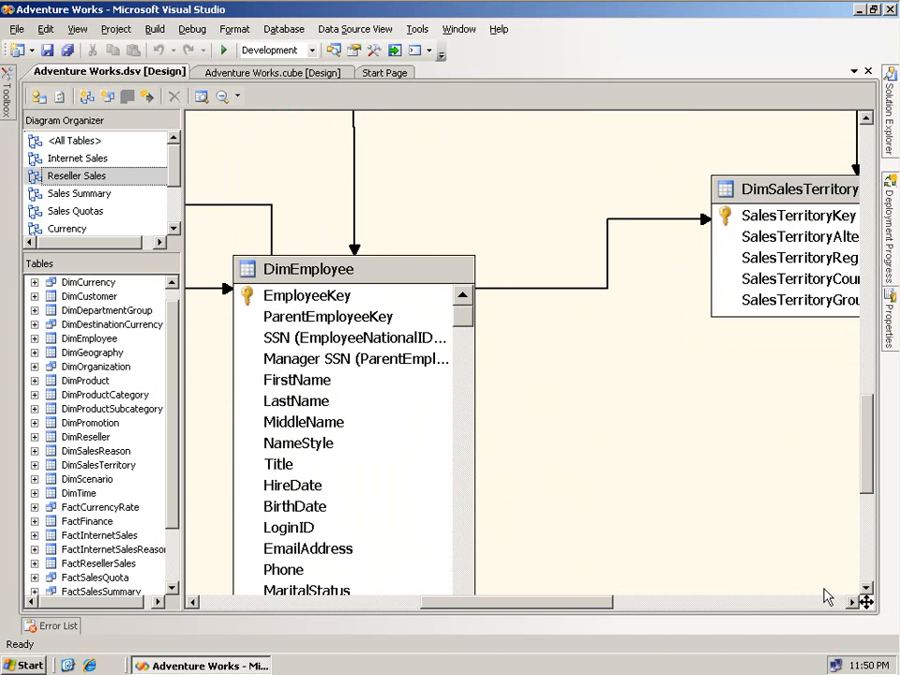
pyautogui.moveTo(866, 438); pyautogui.dragTo(864, 300)
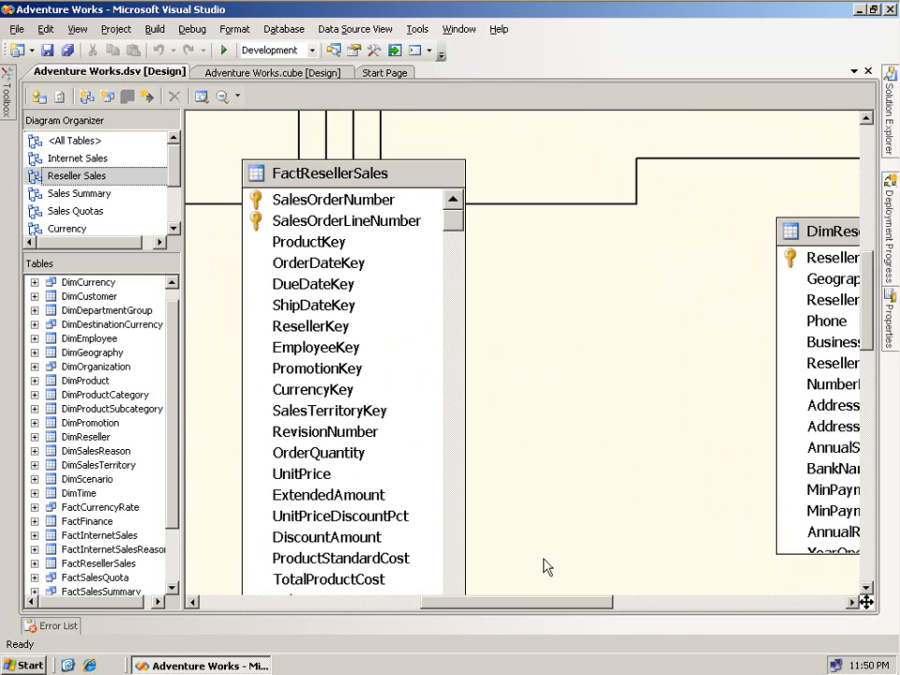
pyautogui.moveTo(522, 607); pyautogui.dragTo(629, 607)
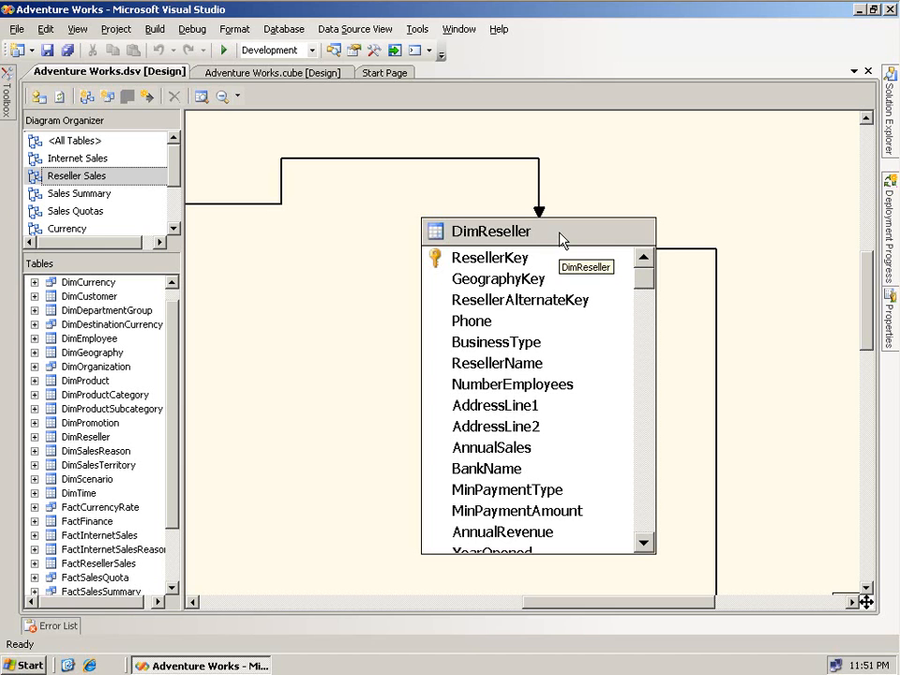
# - In the Adventure Works cube browser, add Internet Sales Amount to the data area ($29,358,677.22)
pyautogui.click(309, 73)
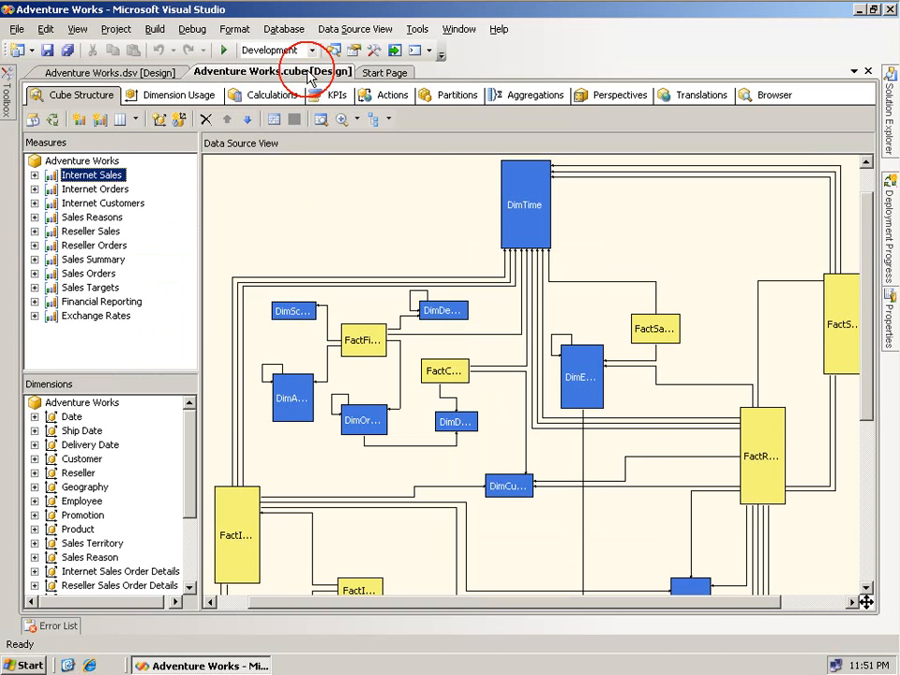
pyautogui.click(752, 95)
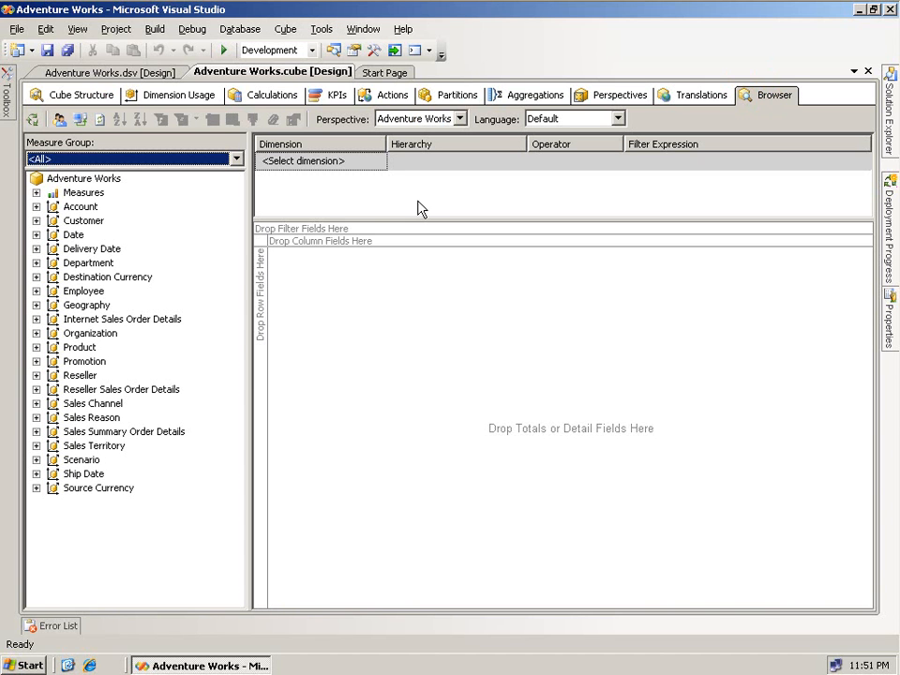
pyautogui.click(36, 192)
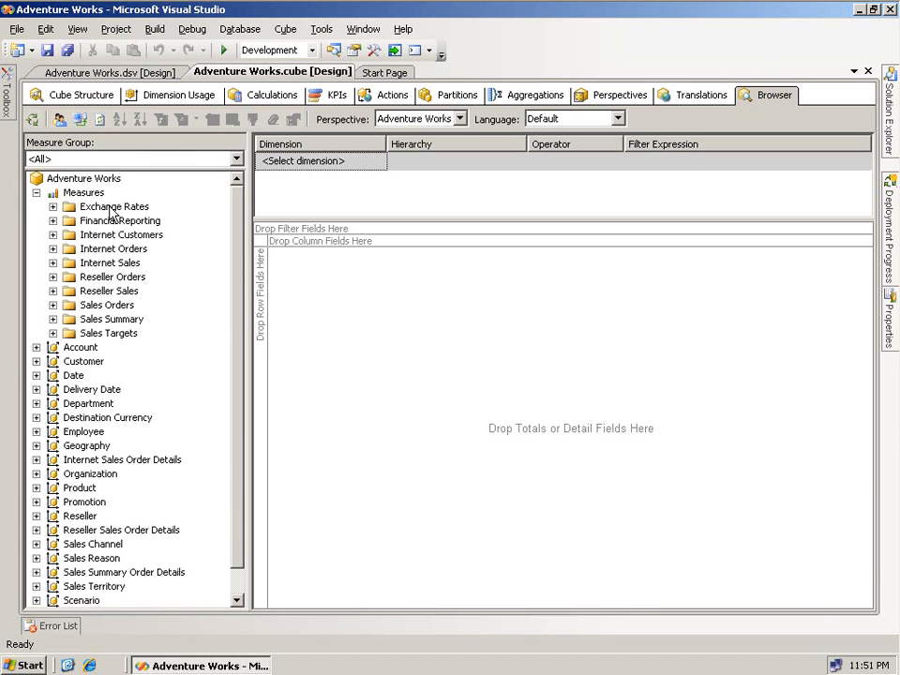
pyautogui.click(109, 262)
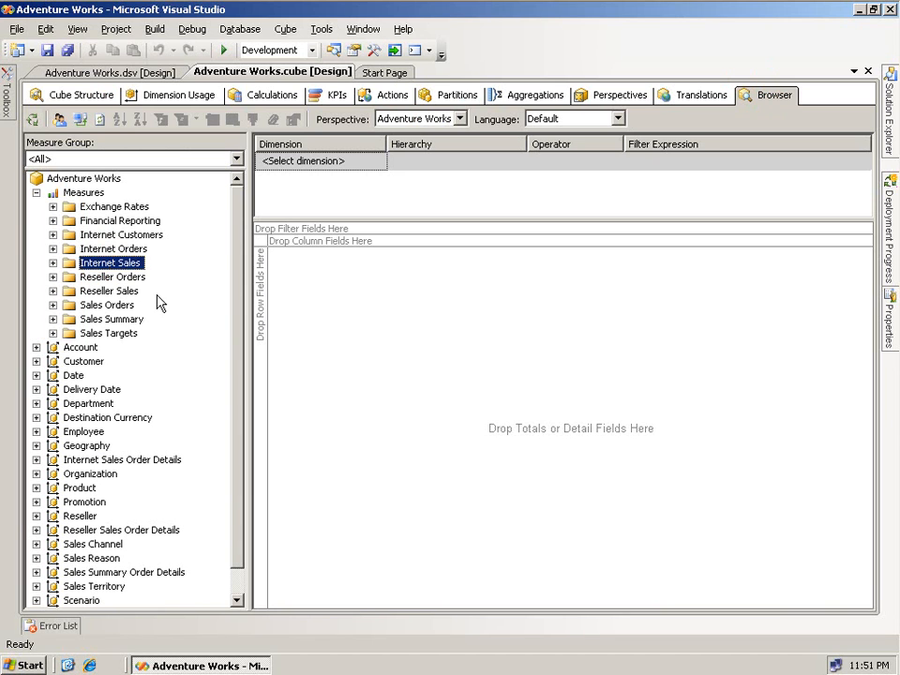
pyautogui.click(119, 293)
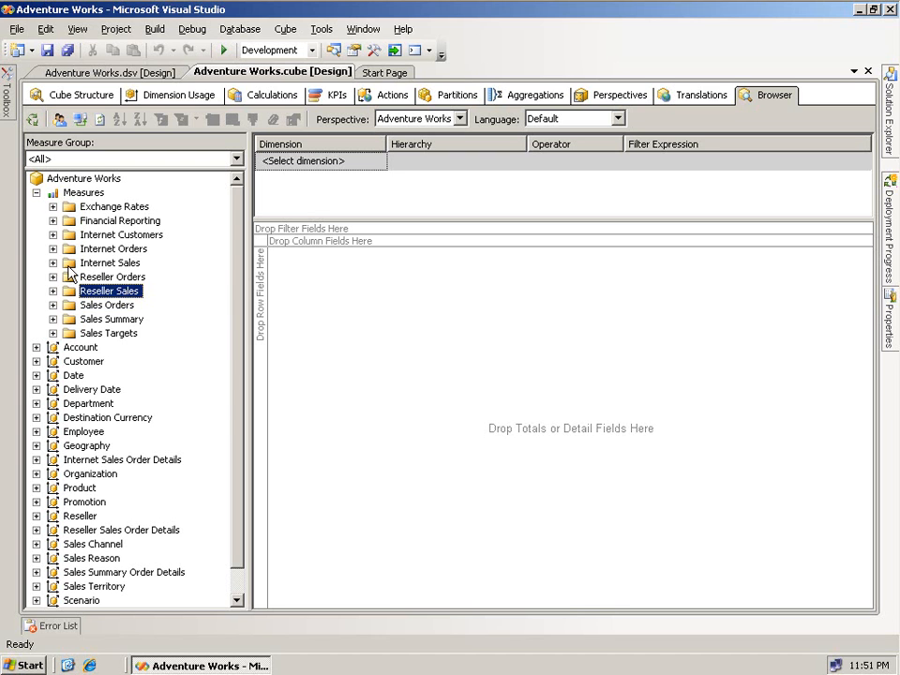
pyautogui.click(53, 263)
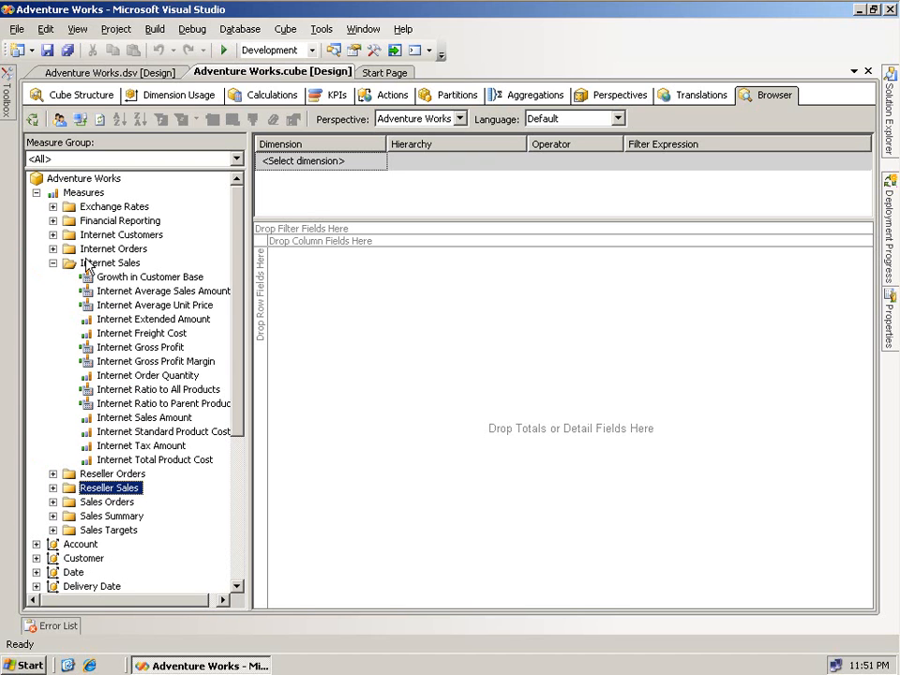
pyautogui.moveTo(149, 421); pyautogui.dragTo(424, 388)
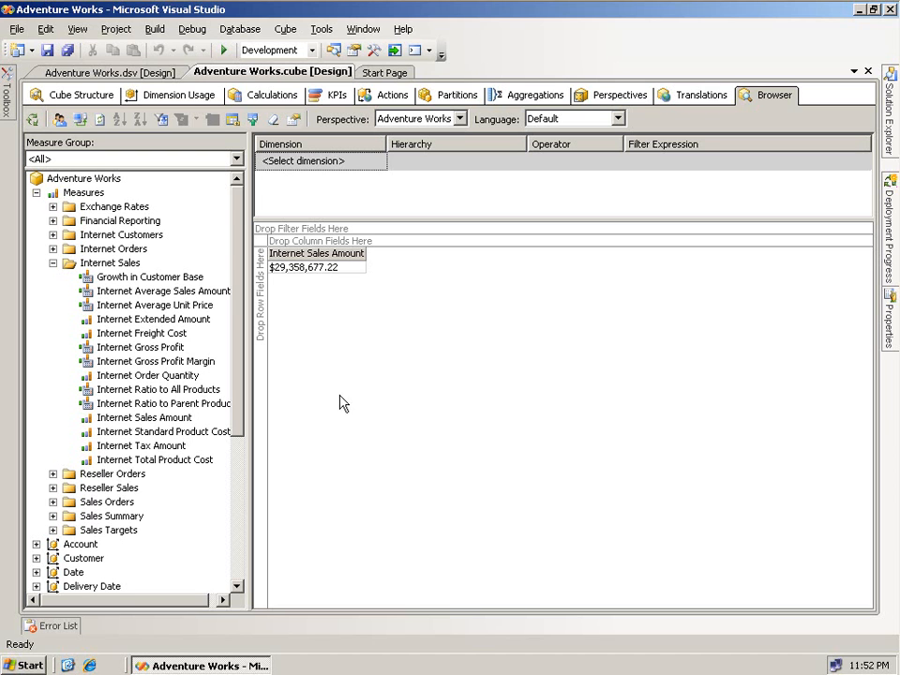
# - Add Reseller Sales Amount from the Reseller Sales measure group, totalling $80,450,596.98
pyautogui.click(55, 488)
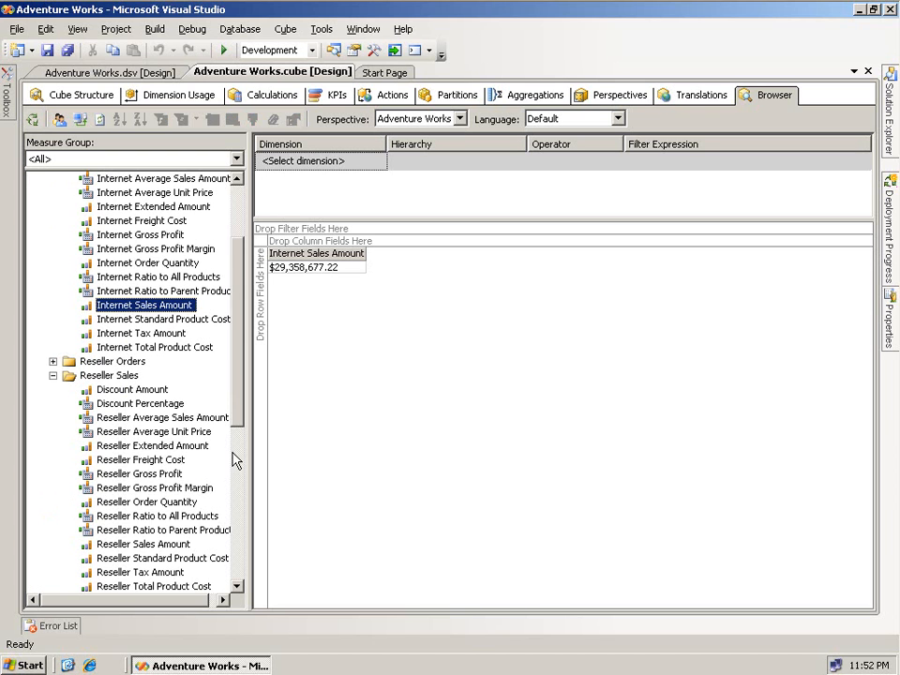
pyautogui.moveTo(158, 545); pyautogui.dragTo(453, 384)
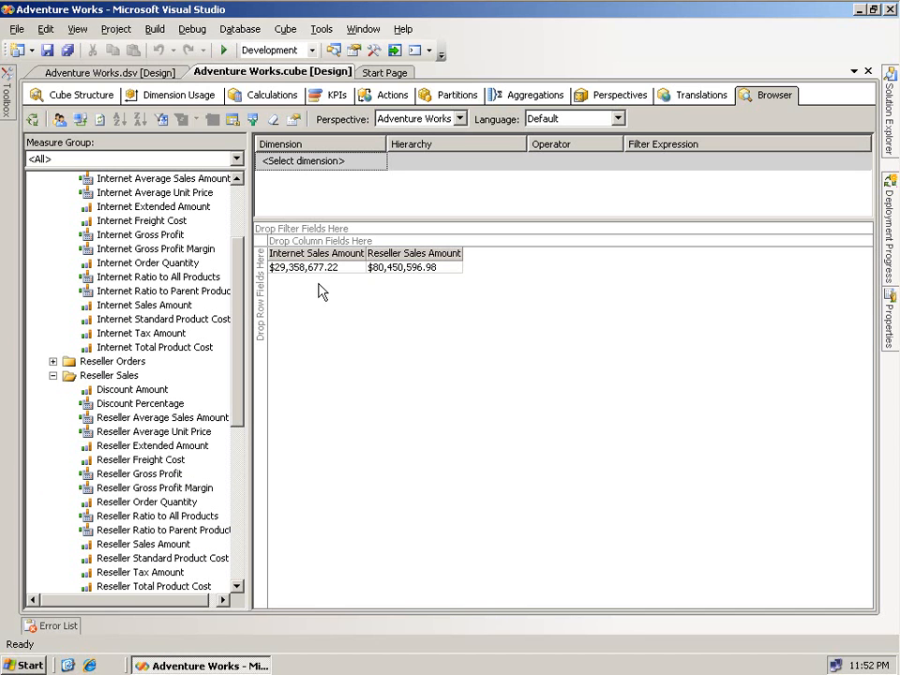
pyautogui.moveTo(236, 300); pyautogui.dragTo(248, 482)
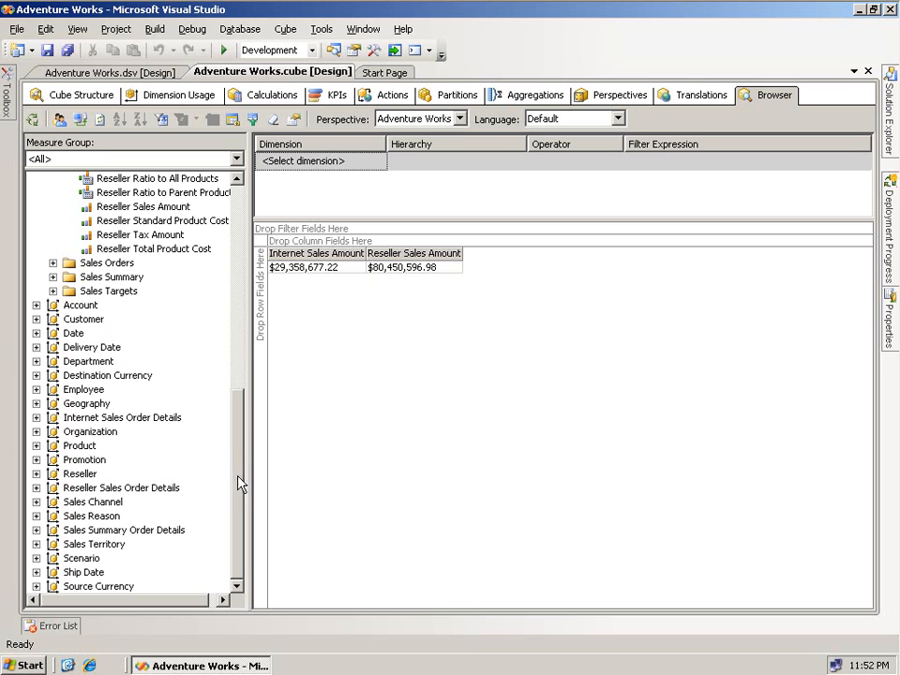
# - Put Product Categories on the result rows, expanding and collapsing Accessories
pyautogui.click(35, 445)
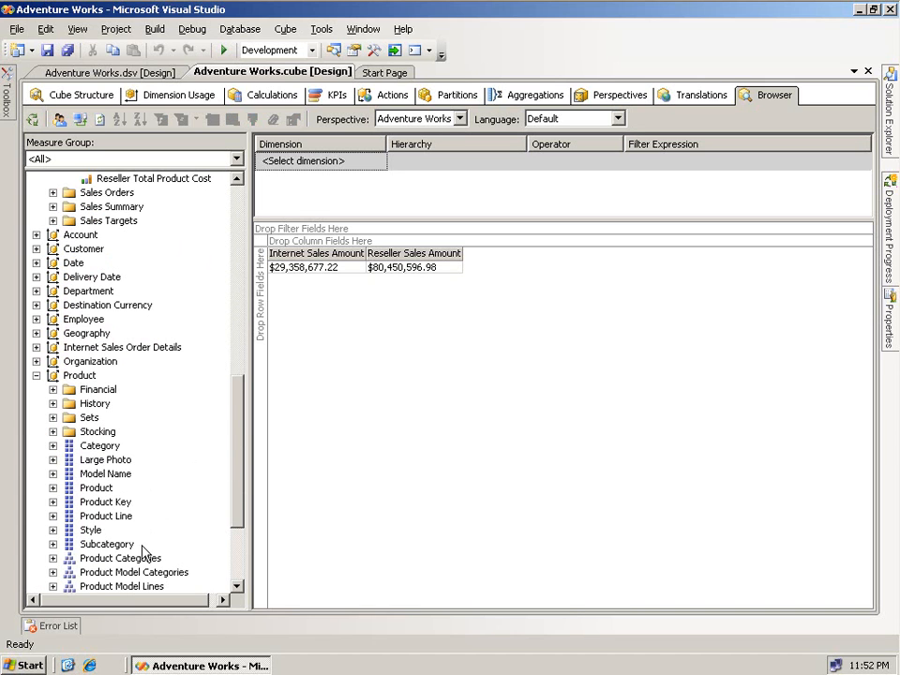
pyautogui.moveTo(129, 560); pyautogui.dragTo(261, 309)
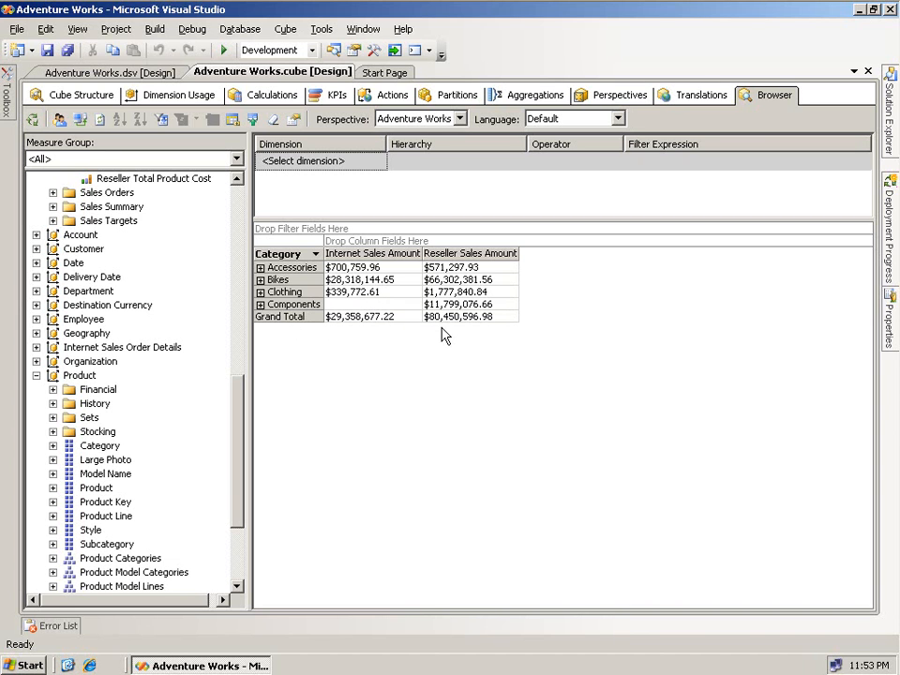
pyautogui.click(260, 268)
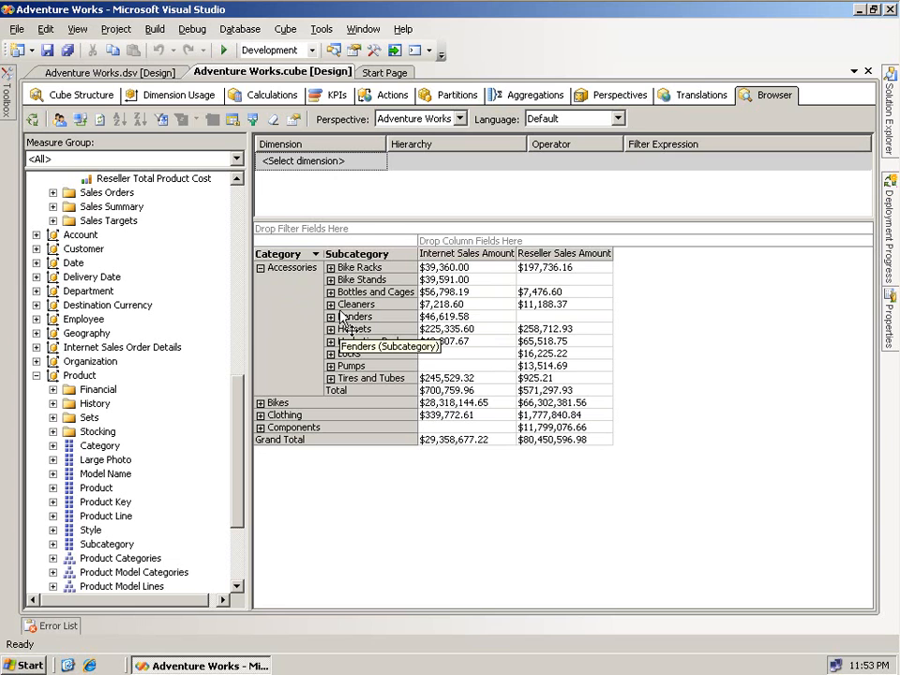
pyautogui.click(260, 268)
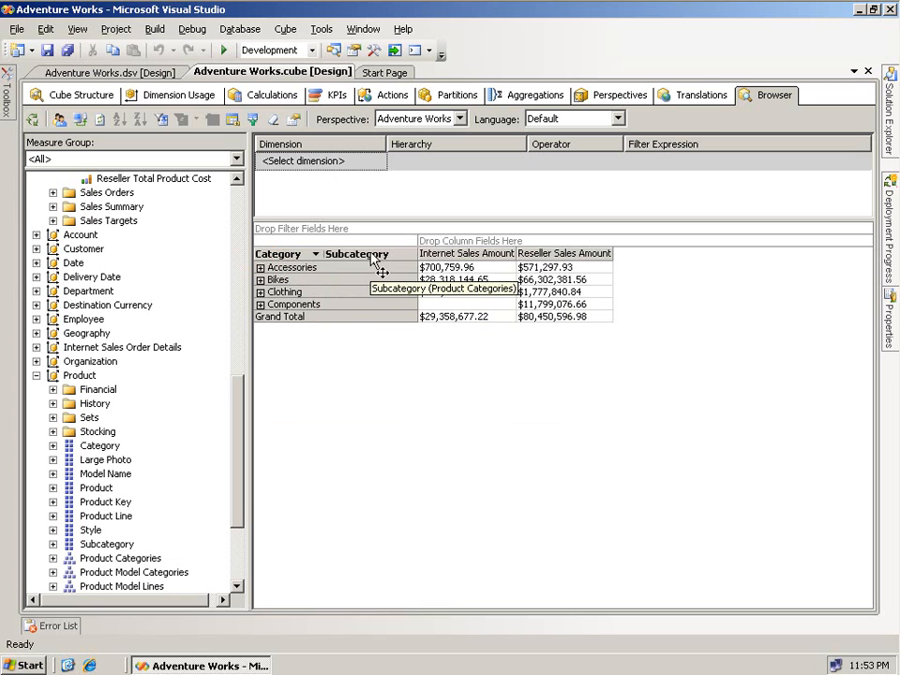
# - Remove the Subcategory and Category levels from the pivot, leaving only grand totals
pyautogui.moveTo(370, 255); pyautogui.dragTo(367, 259)
pyautogui.moveTo(338, 258); pyautogui.dragTo(185, 243)
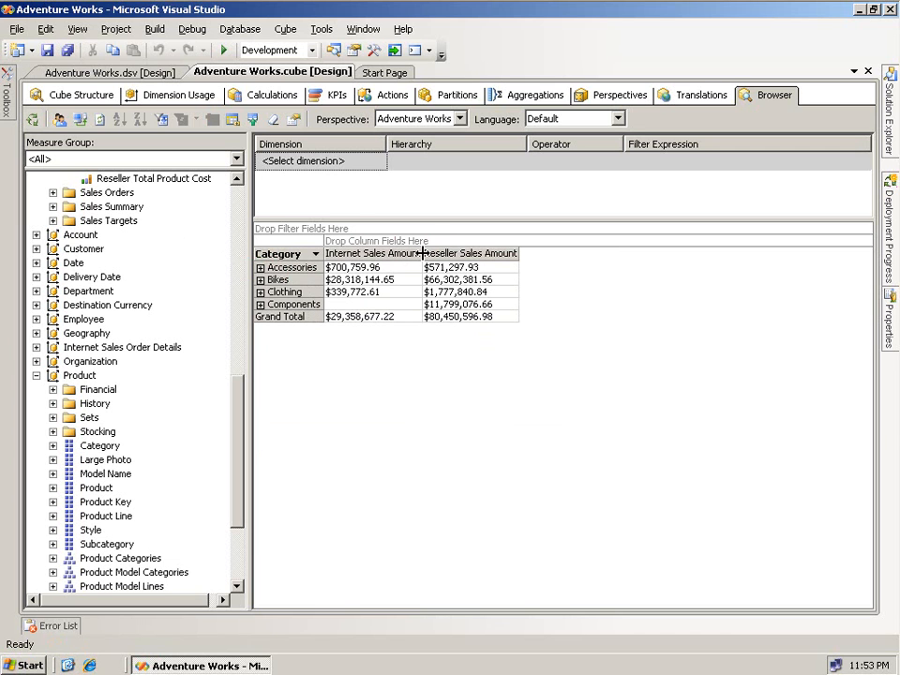
pyautogui.moveTo(274, 254); pyautogui.dragTo(203, 262)
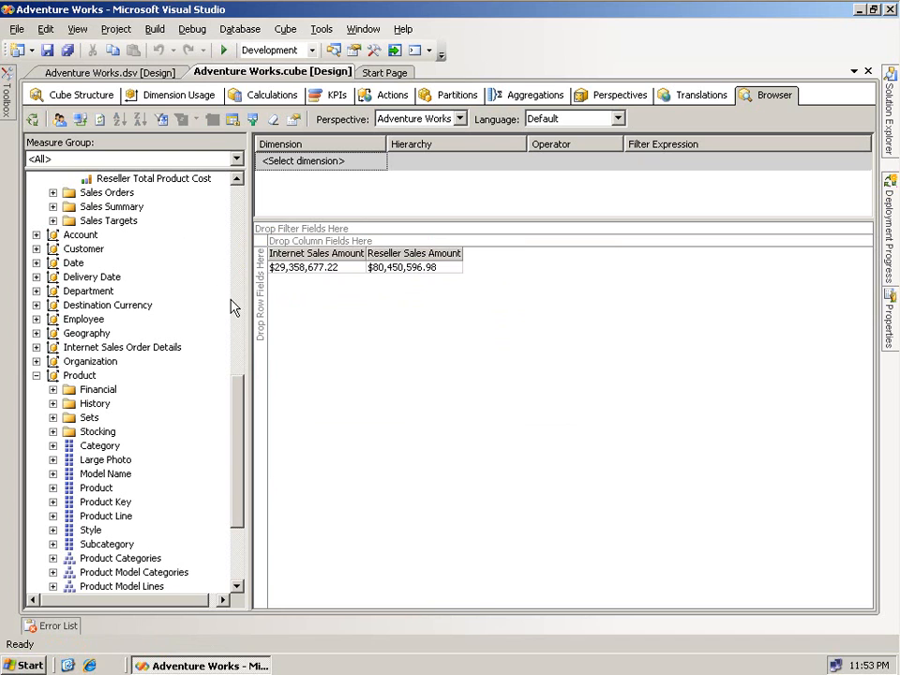
# - Collapse Product and put Customer Geography on rows, listing Australia through United States
pyautogui.click(37, 376)
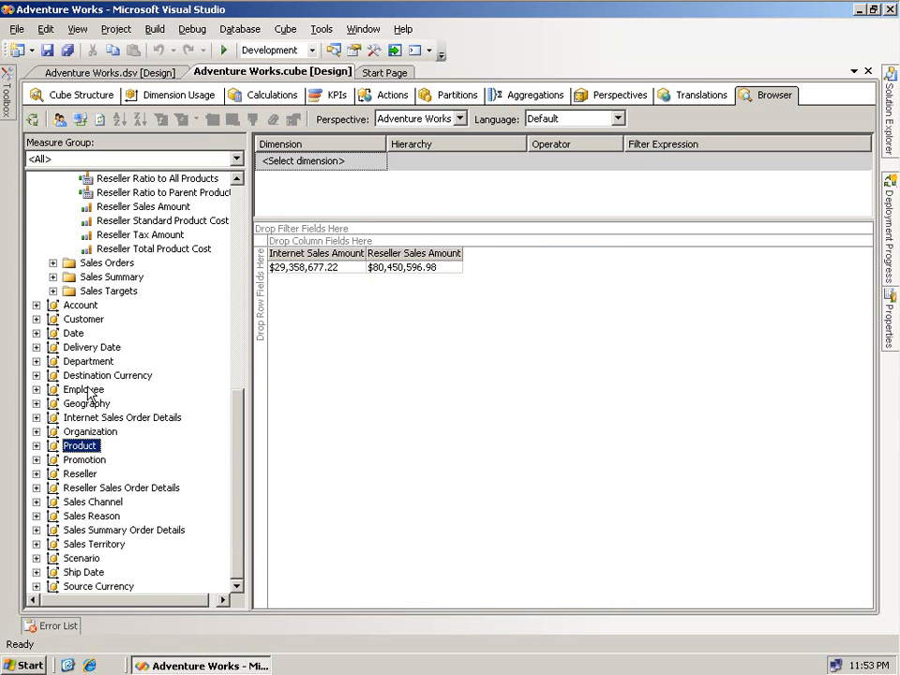
pyautogui.click(37, 319)
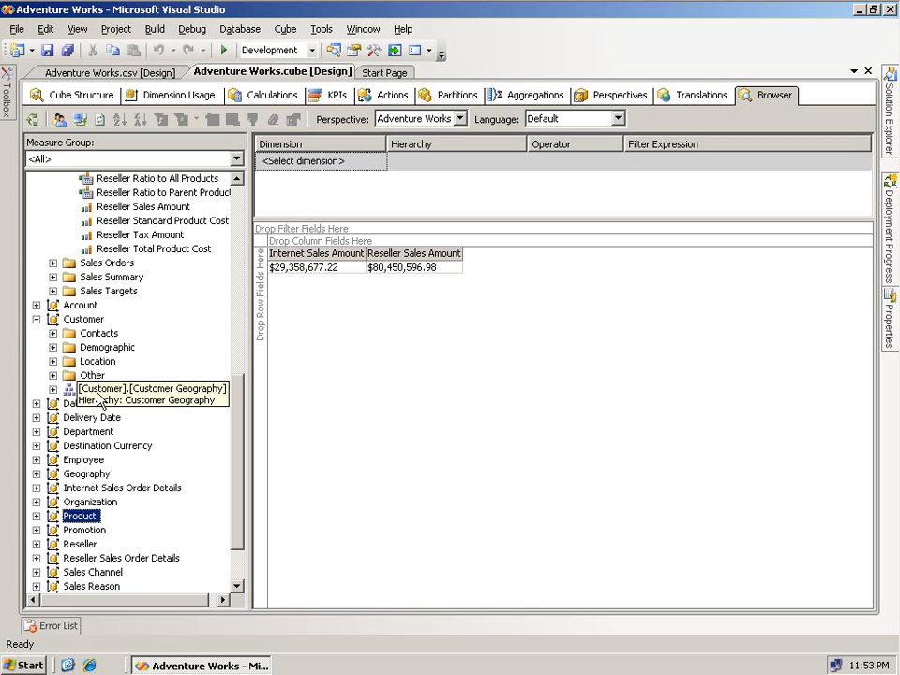
pyautogui.moveTo(97, 392); pyautogui.dragTo(261, 326)
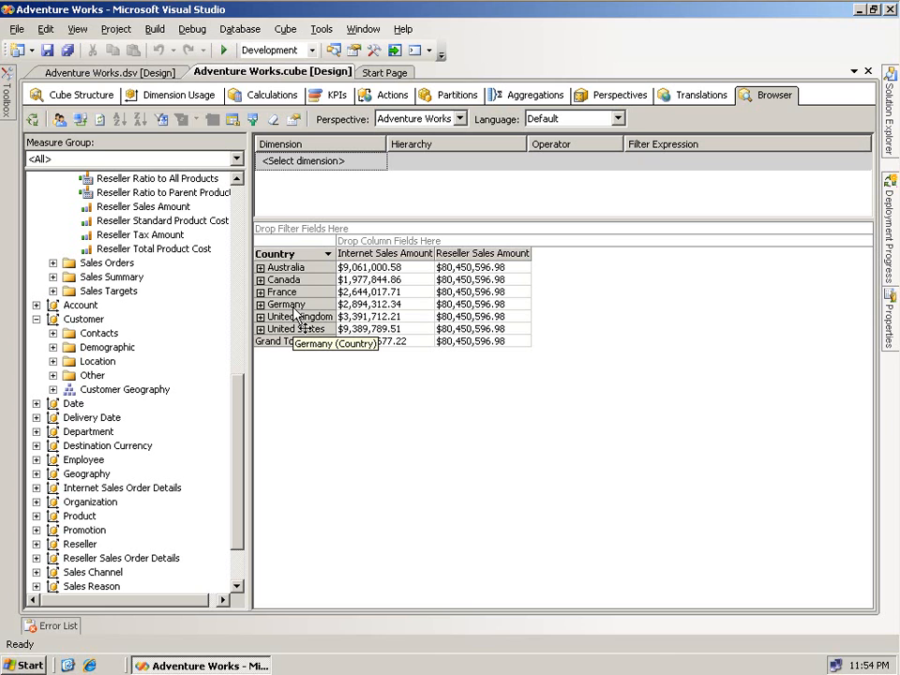
pyautogui.click(261, 305)
pyautogui.click(343, 330)
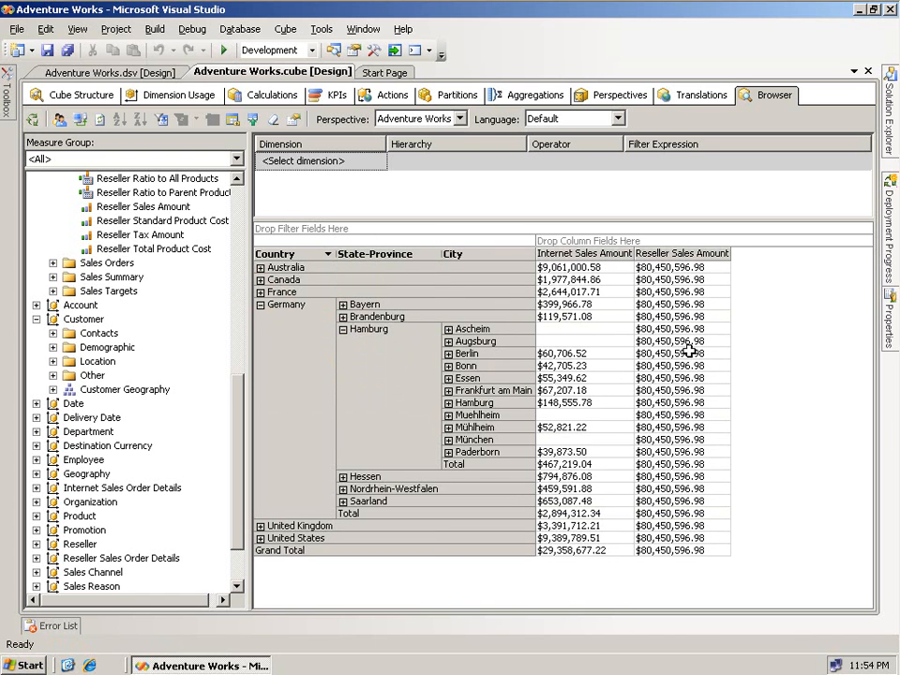
pyautogui.moveTo(695, 372)
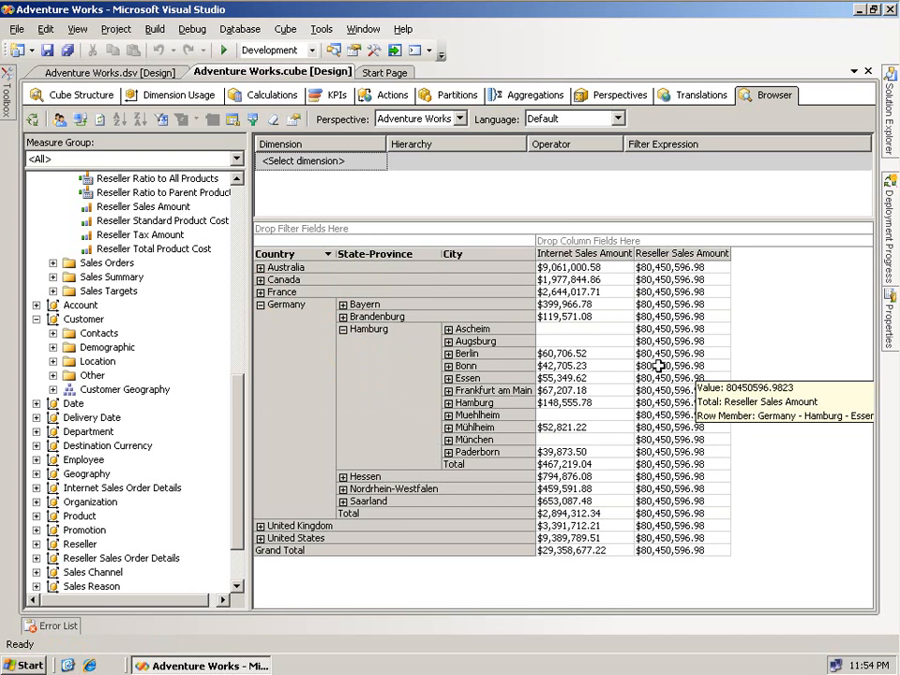
pyautogui.click(262, 304)
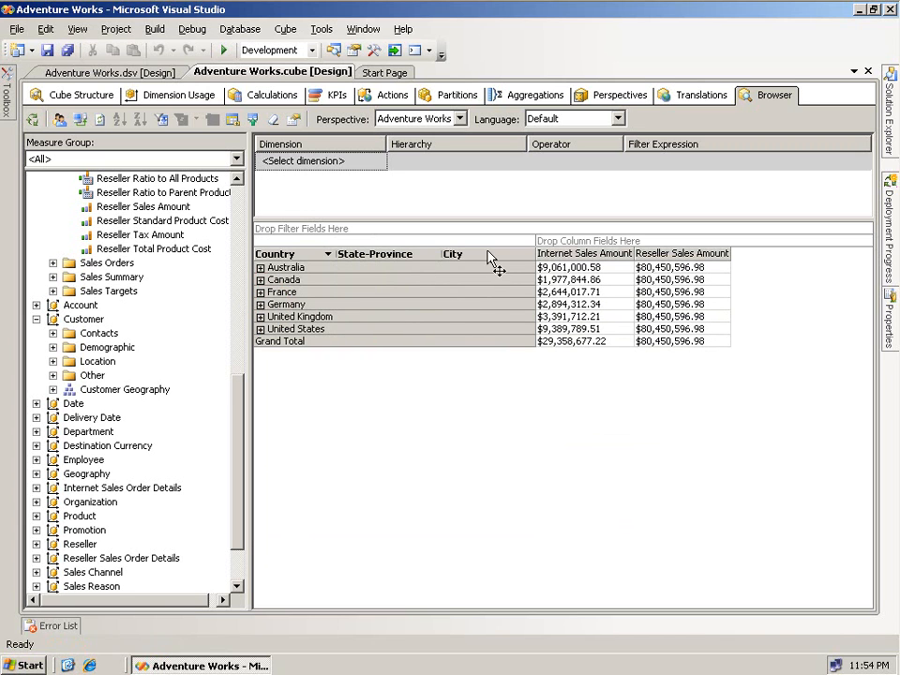
pyautogui.moveTo(491, 257); pyautogui.dragTo(192, 239)
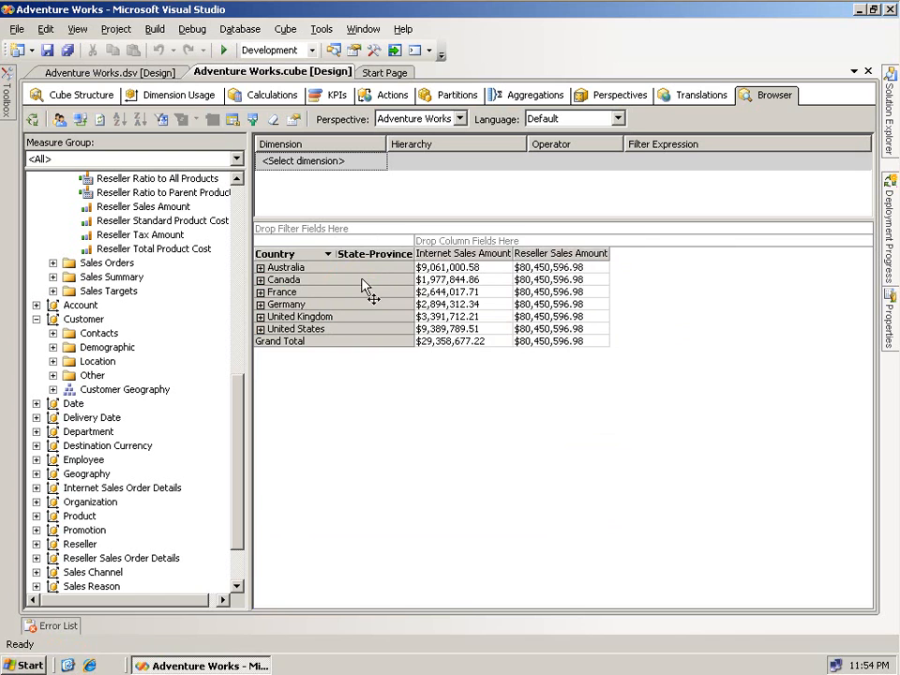
pyautogui.moveTo(375, 255); pyautogui.dragTo(216, 335)
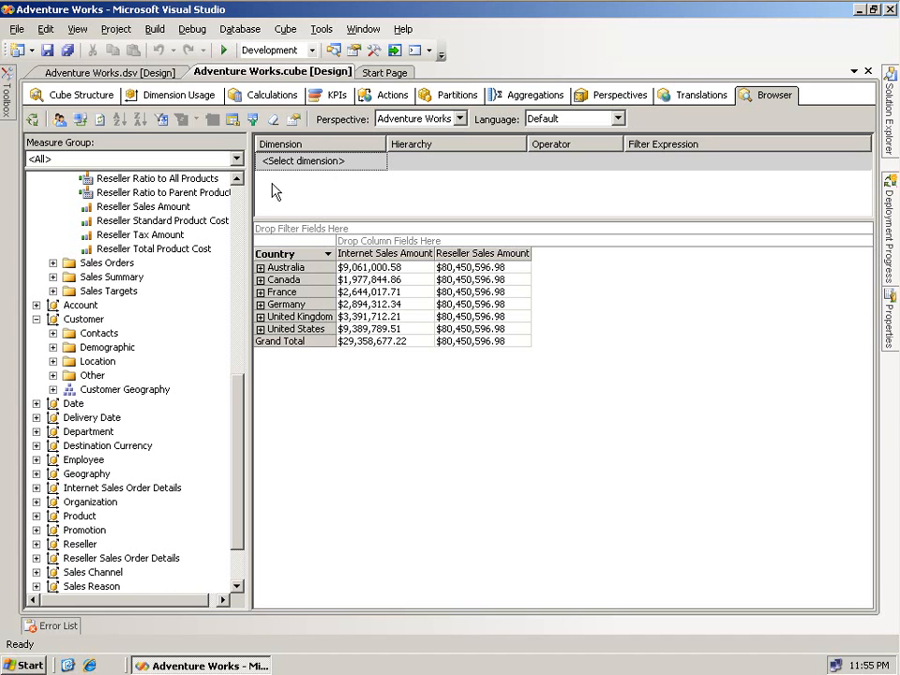
# - In Cube Structure, pin Properties and set Reseller Sales' IgnoreUnrelatedDimensions to False
pyautogui.click(75, 97)
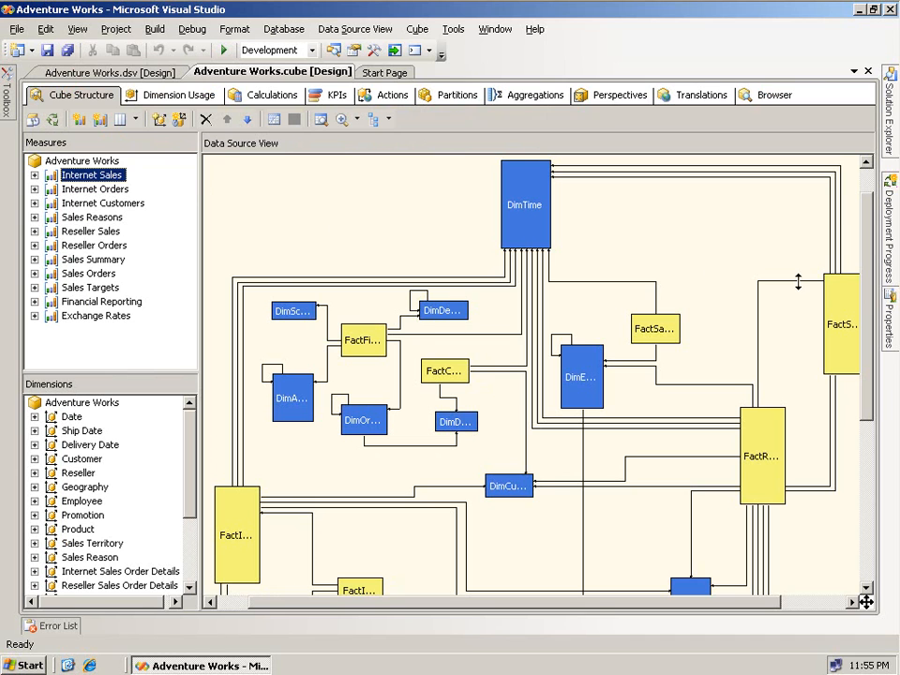
pyautogui.moveTo(892, 319)
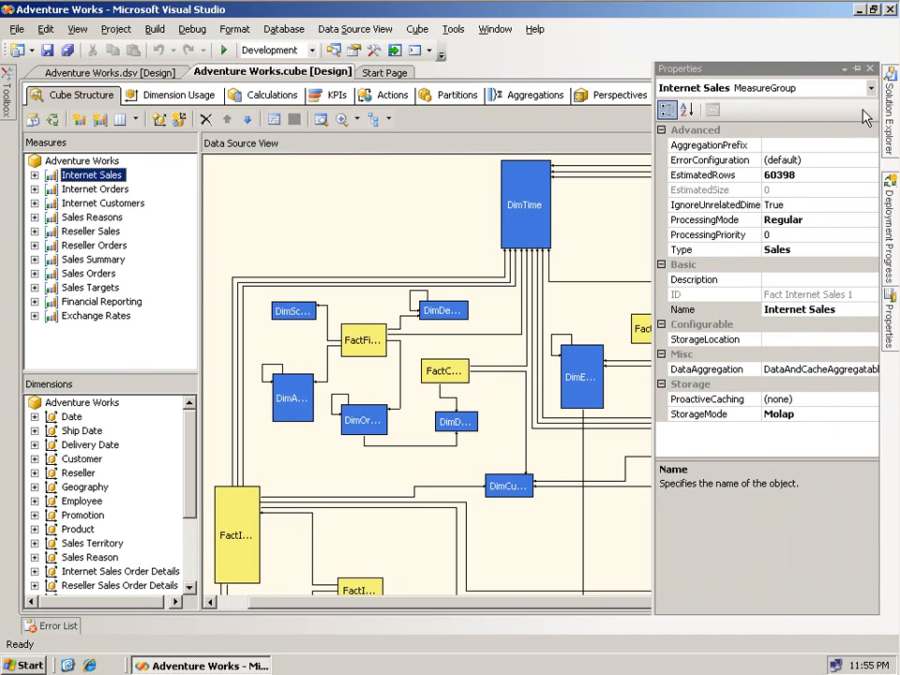
pyautogui.click(856, 69)
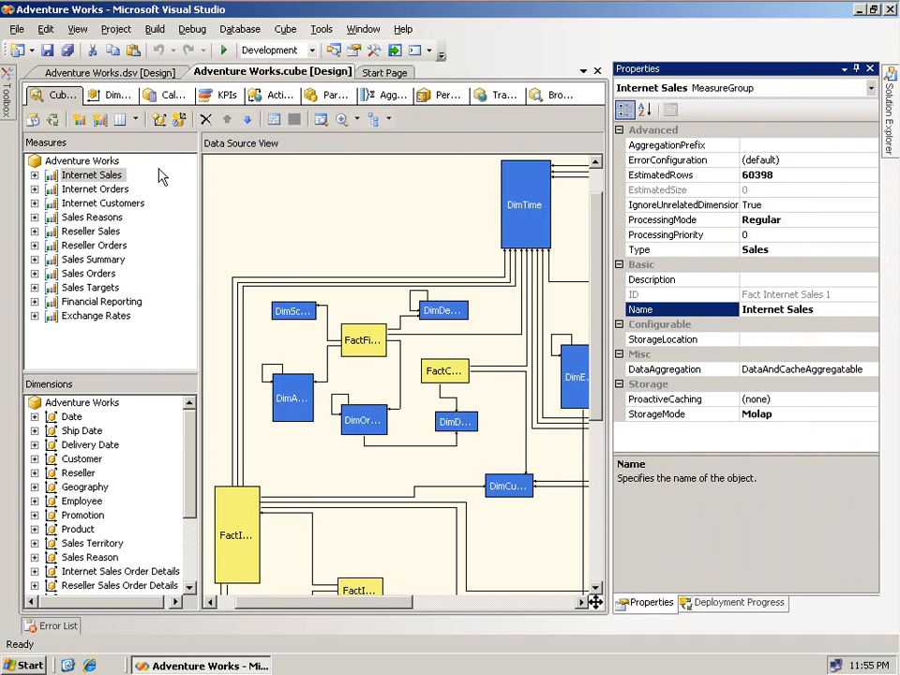
pyautogui.click(89, 232)
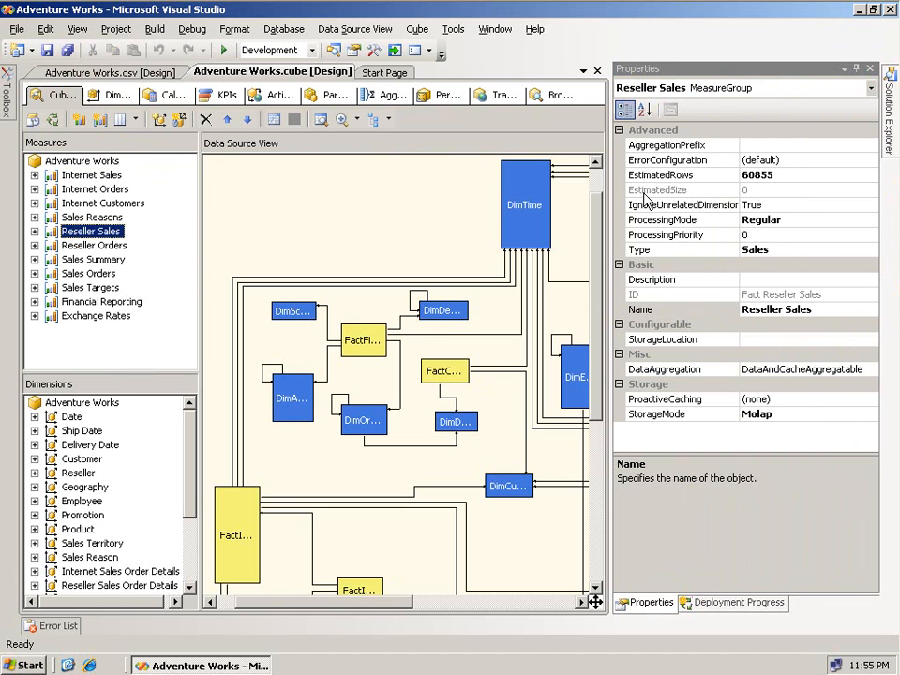
pyautogui.moveTo(609, 199); pyautogui.dragTo(557, 199)
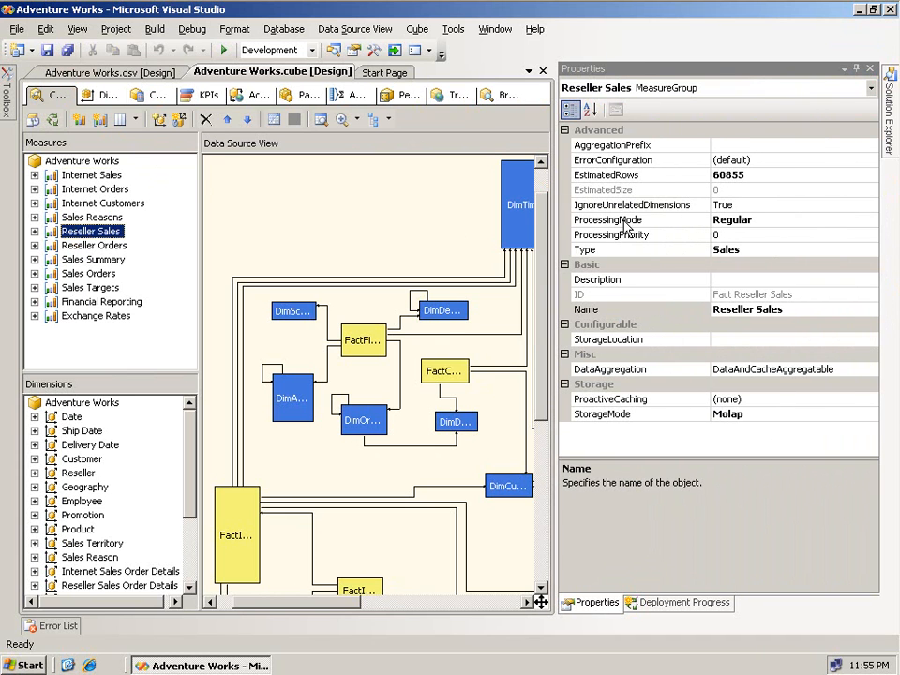
pyautogui.click(657, 208)
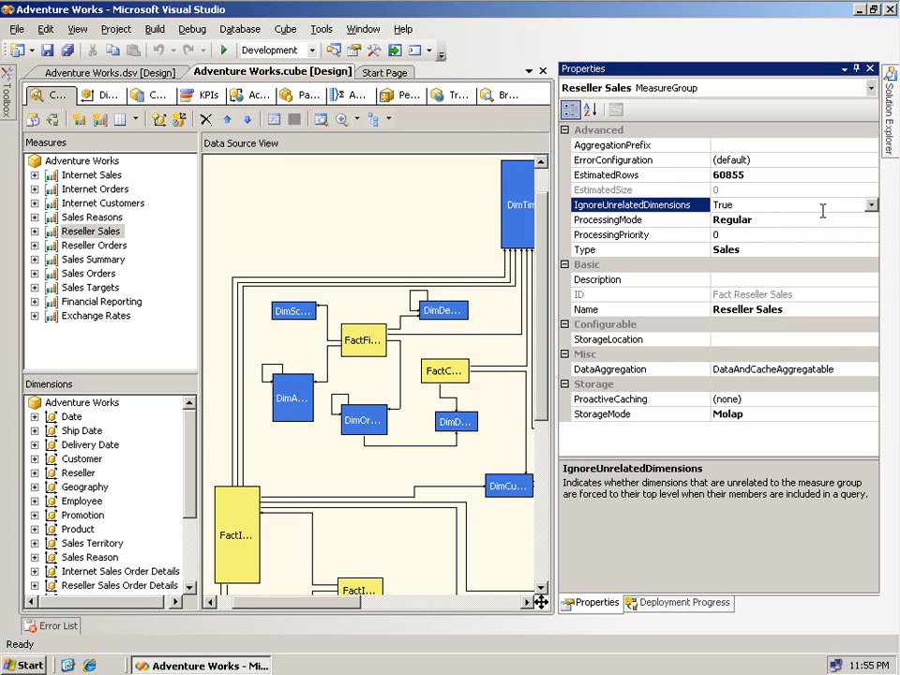
pyautogui.click(870, 206)
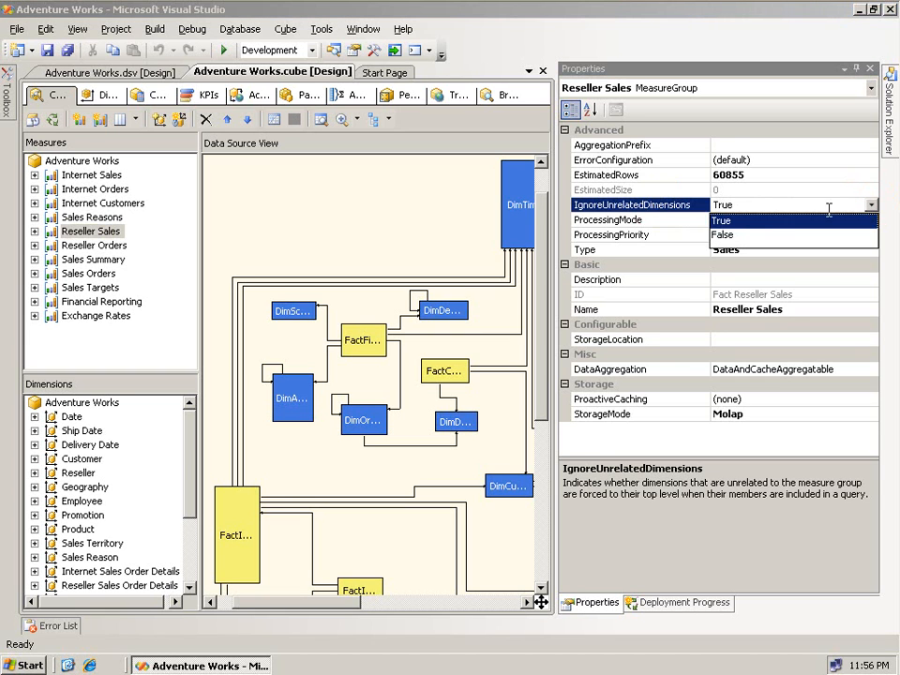
pyautogui.click(731, 235)
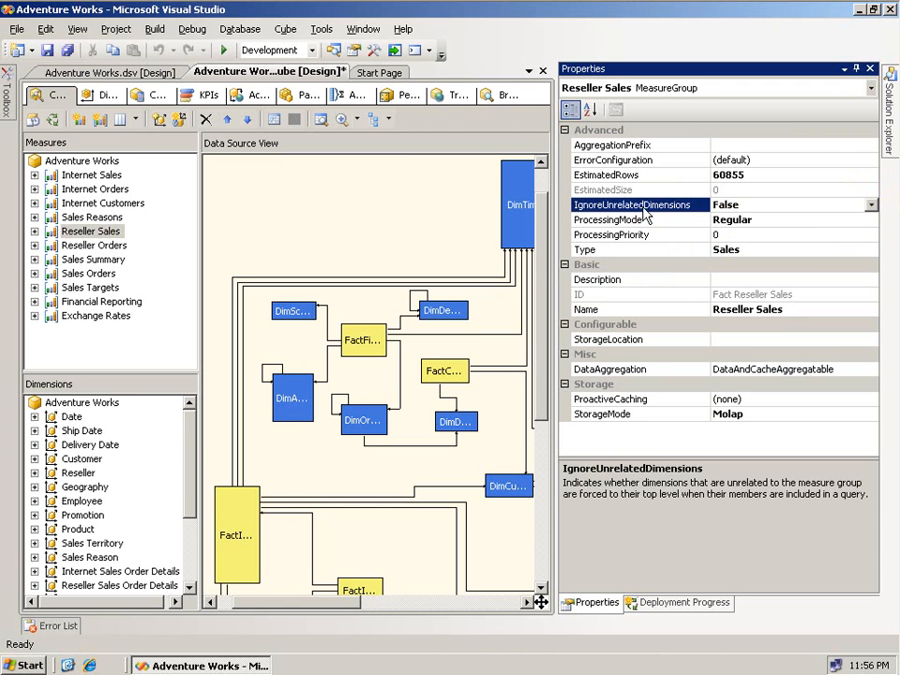
# - Deploy the Adventure Works DW project from the Build menu, then return to the cube browser
pyautogui.click(153, 29)
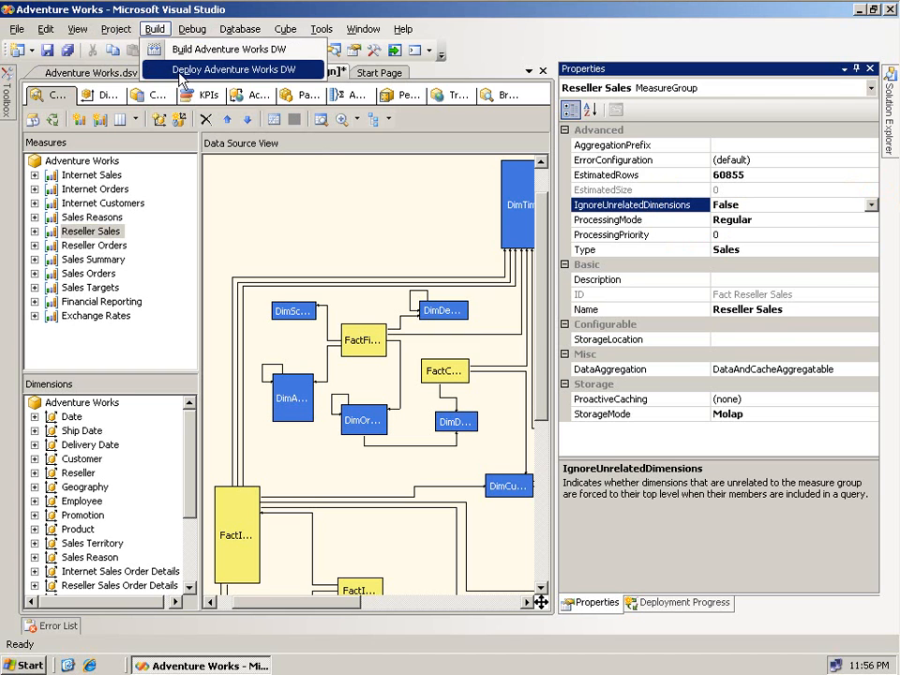
pyautogui.click(181, 73)
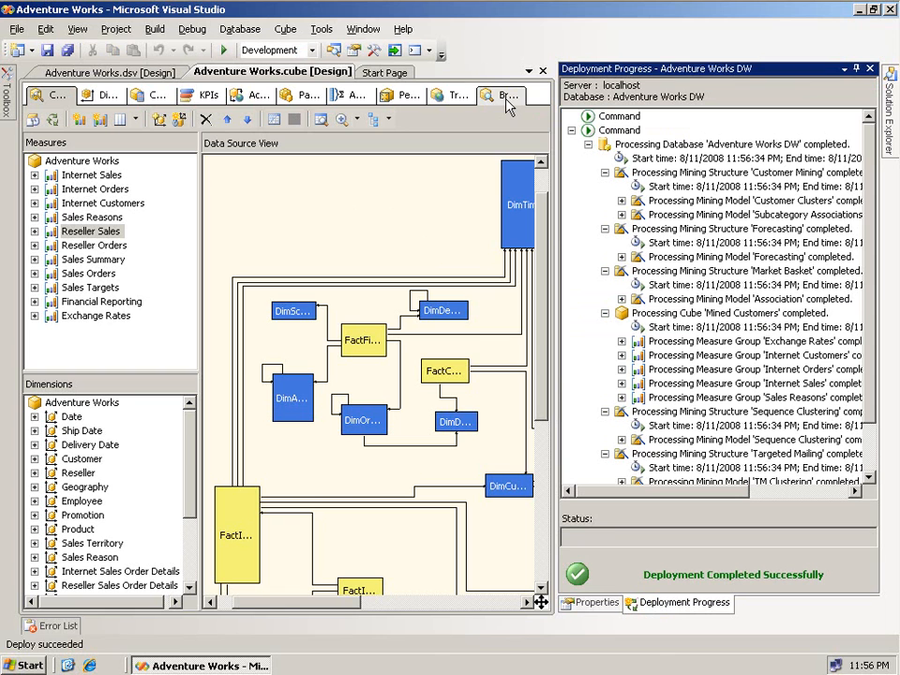
pyautogui.click(506, 105)
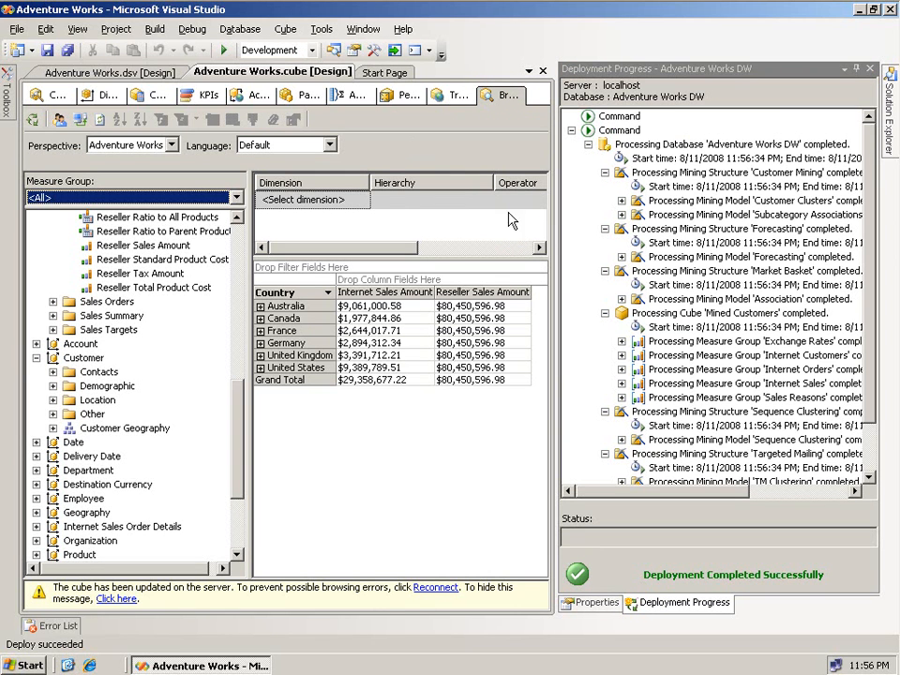
# - Hide Deployment Progress, clear the browser results and reconnect to the updated cube
pyautogui.click(857, 69)
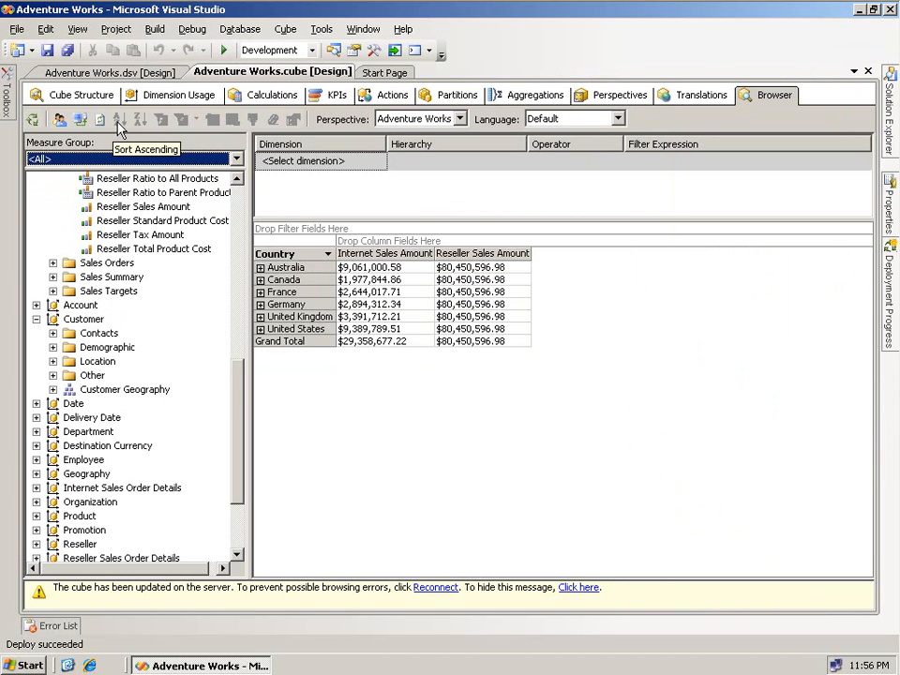
pyautogui.click(394, 354)
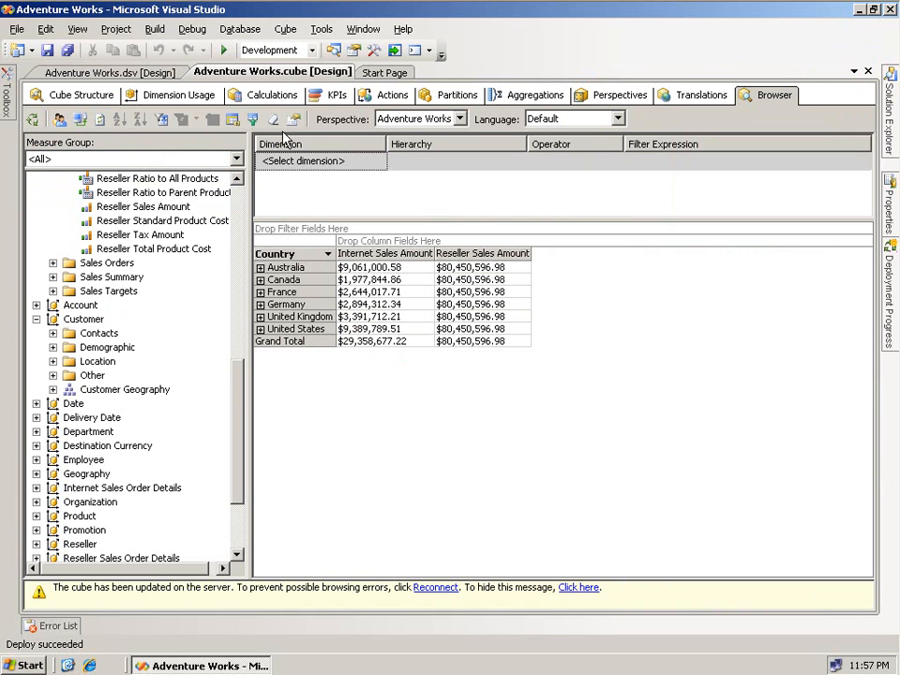
pyautogui.click(99, 120)
pyautogui.click(81, 120)
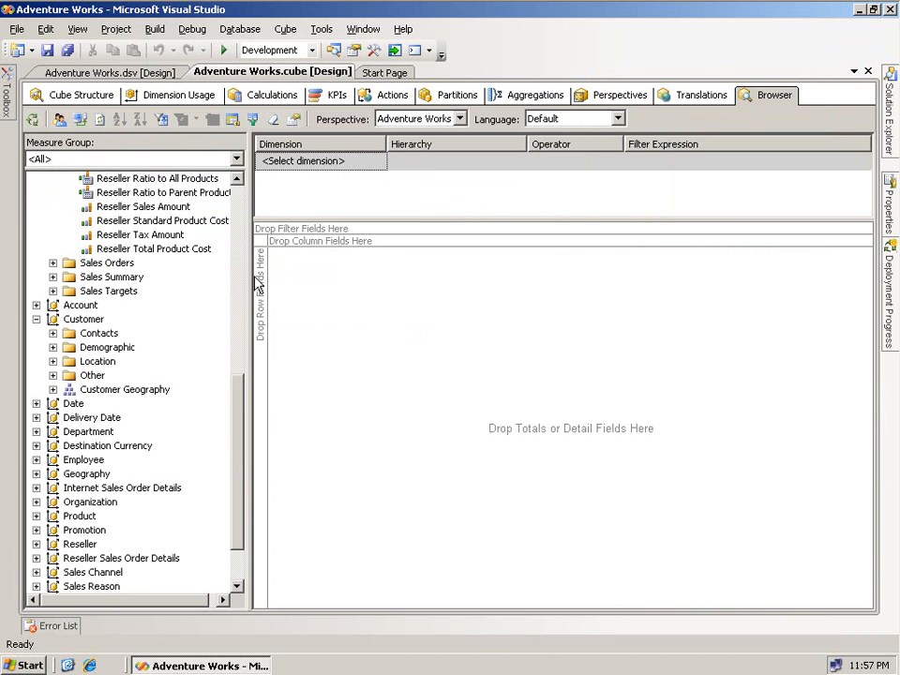
# - Re-add Internet Sales Amount and Reseller Sales Amount to the totals, then Customer Geography as rows
pyautogui.moveTo(238, 410); pyautogui.dragTo(239, 275)
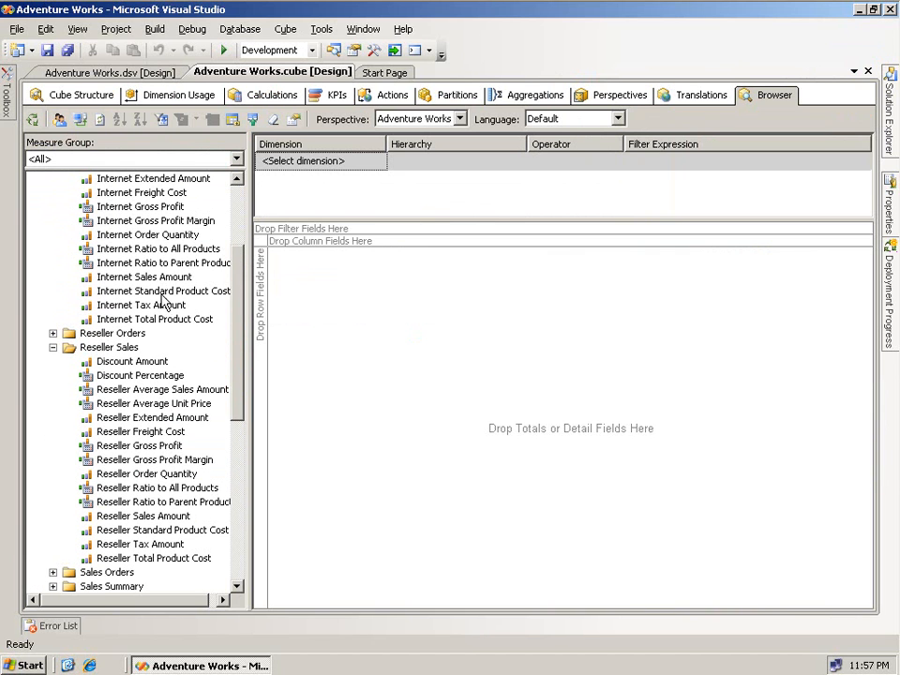
pyautogui.moveTo(161, 282); pyautogui.dragTo(339, 297)
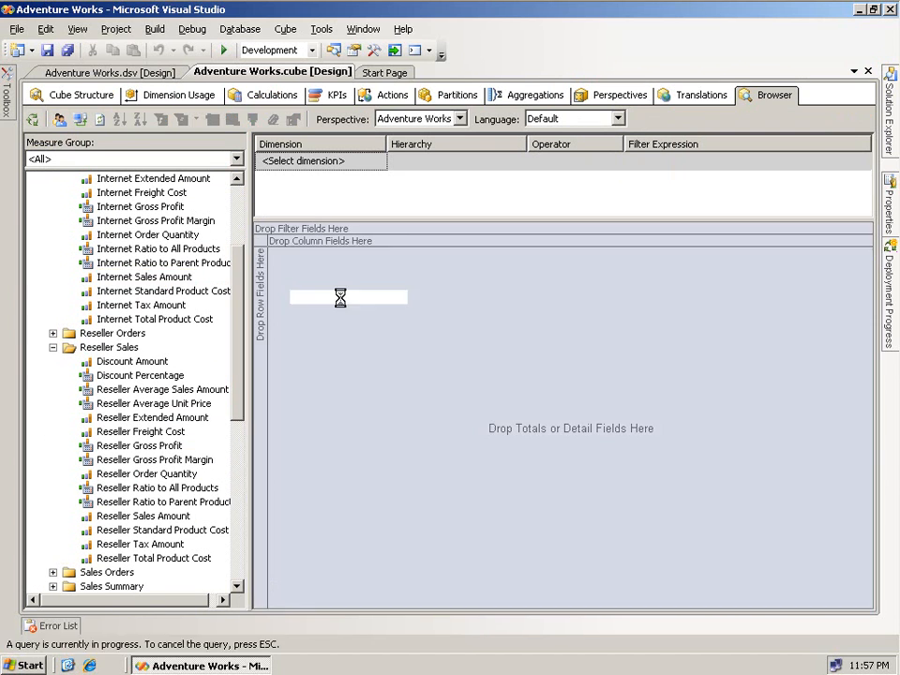
pyautogui.moveTo(165, 518); pyautogui.dragTo(482, 369)
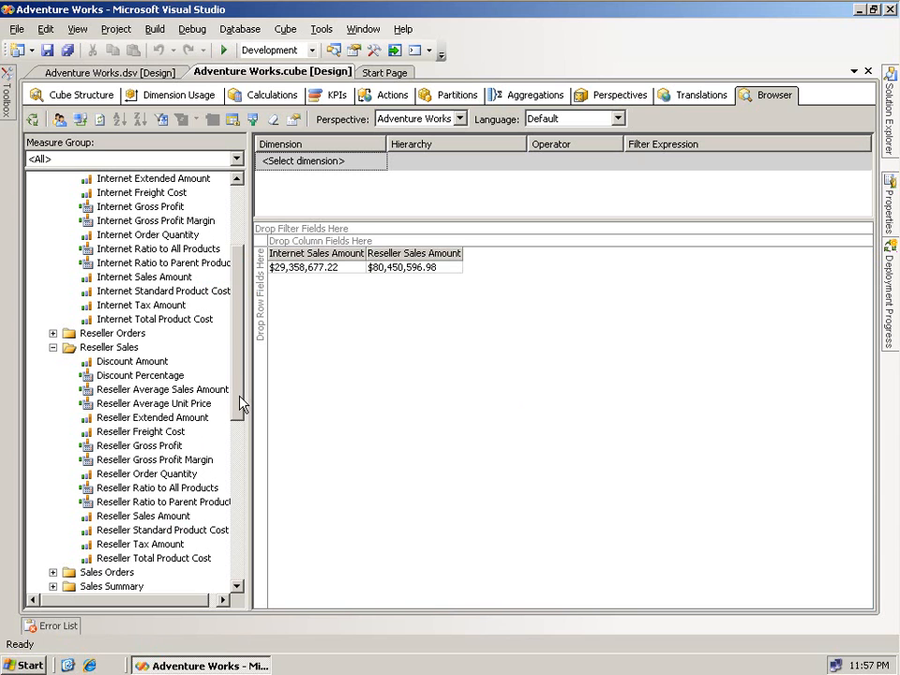
pyautogui.moveTo(239, 403); pyautogui.dragTo(242, 545)
pyautogui.moveTo(130, 362); pyautogui.dragTo(260, 286)
# - Deselect the pivot grid to view per-Country Internet Sales beside the $80,450,596.98 Reseller total
pyautogui.click(573, 392)
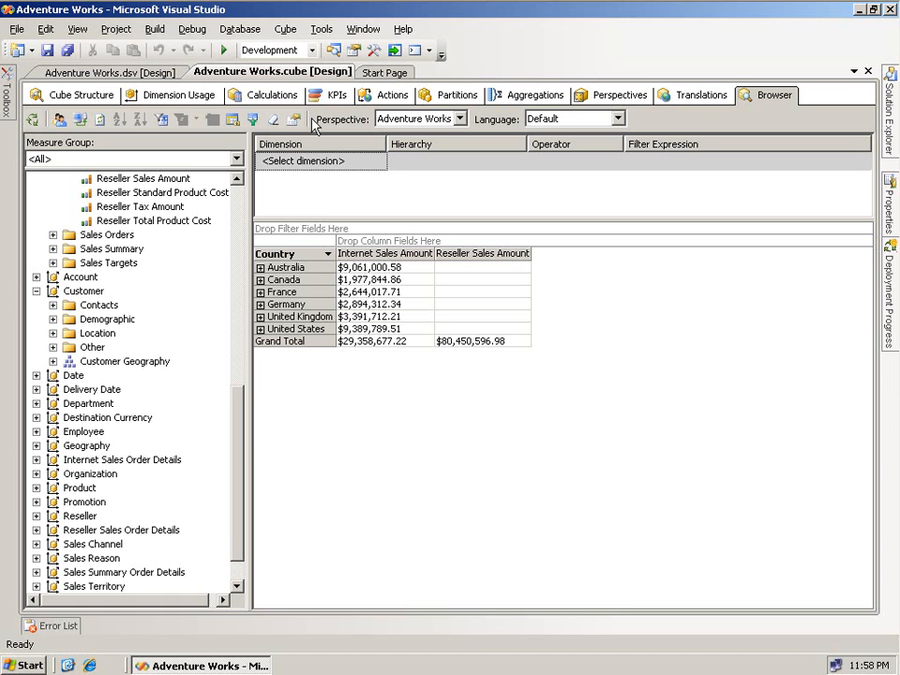
# - Switch to the Cube Structure view and select the Reseller Sales measure group
pyautogui.click(83, 97)
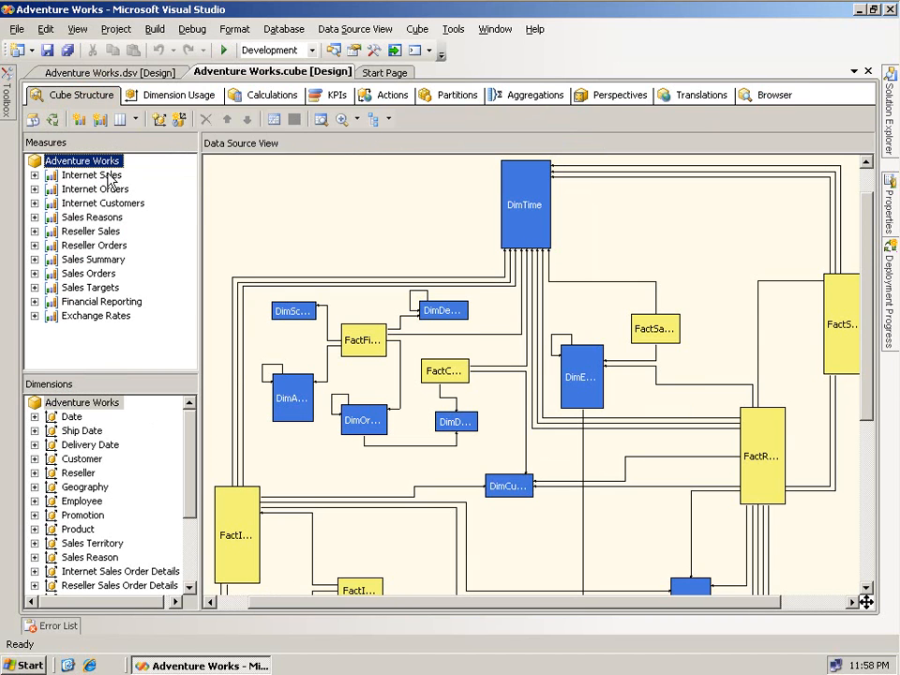
pyautogui.click(86, 232)
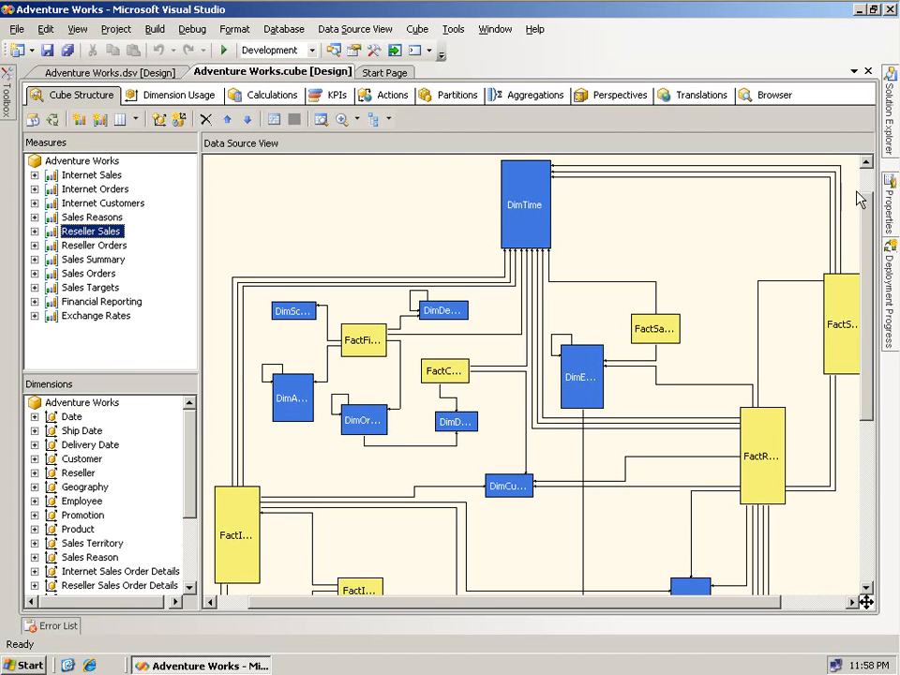
pyautogui.moveTo(890, 217)
# - Show the Dimension Usage grid and inspect the Customer cell under Reseller Sales and dimension details
pyautogui.click(150, 101)
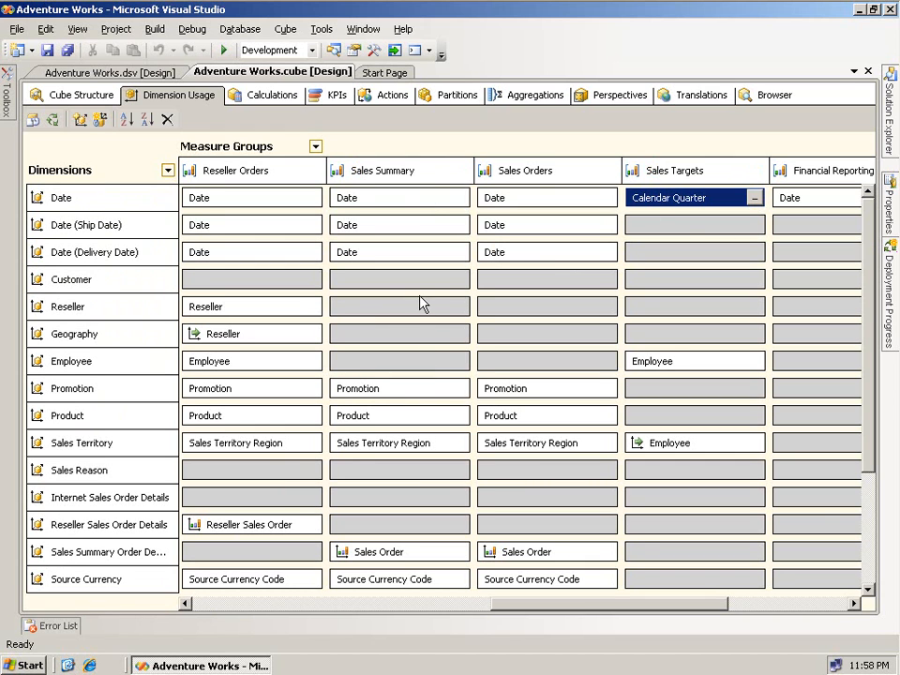
pyautogui.moveTo(578, 611); pyautogui.dragTo(347, 606)
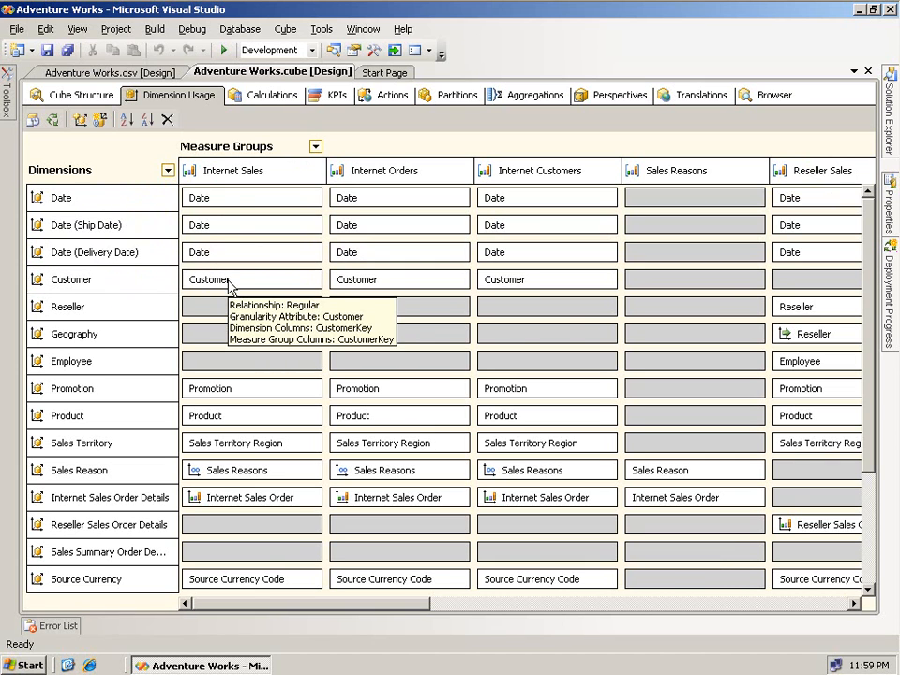
pyautogui.click(834, 277)
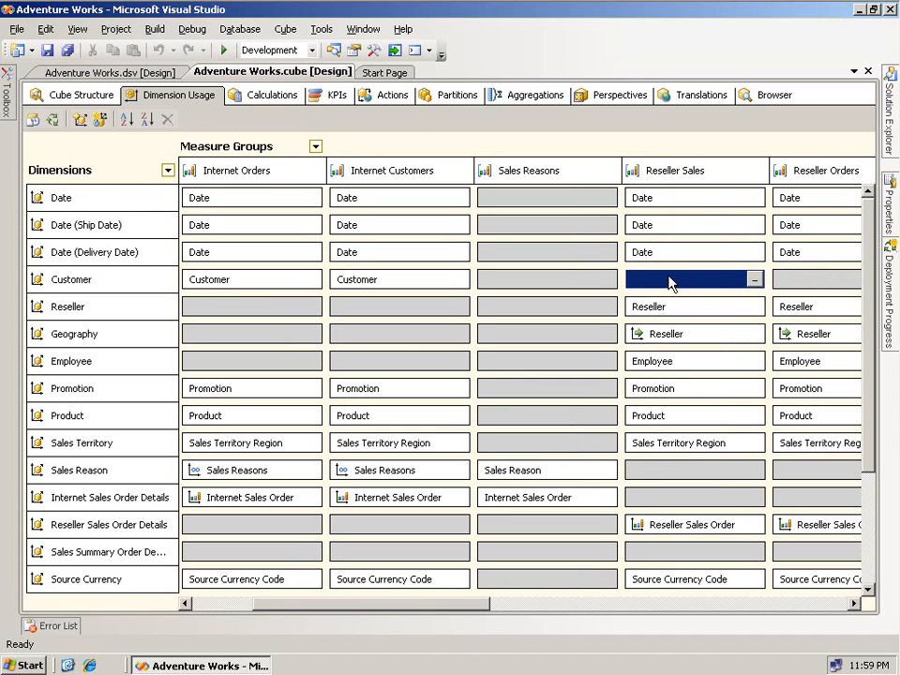
pyautogui.click(220, 603)
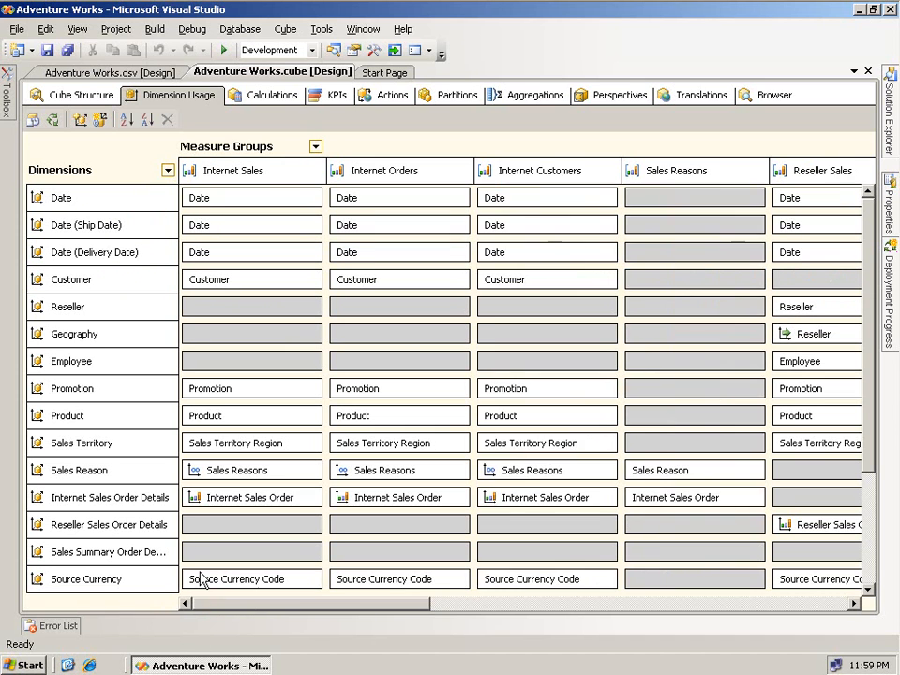
pyautogui.click(156, 313)
pyautogui.moveTo(245, 288)
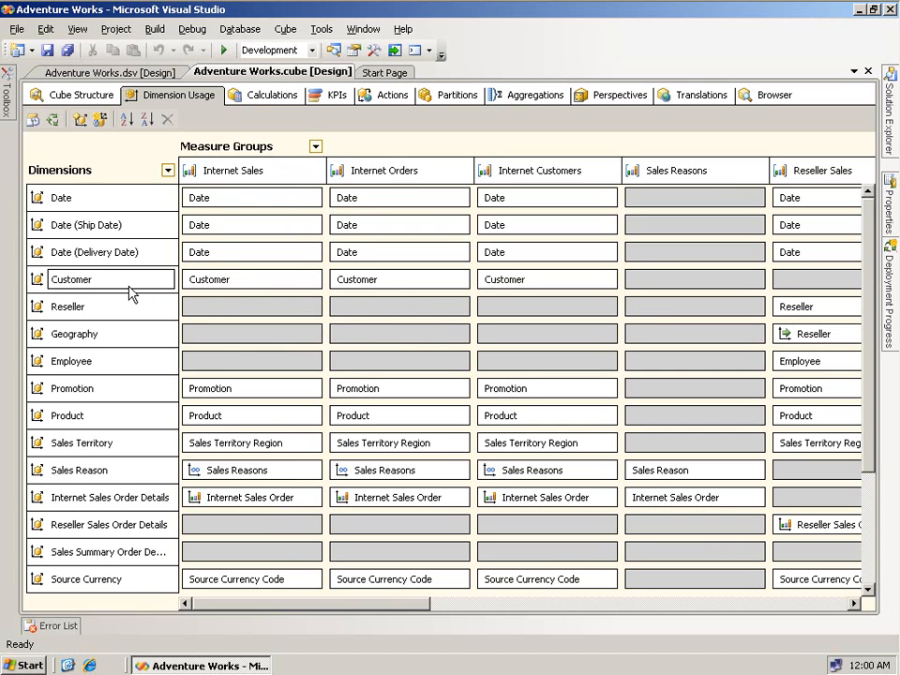
pyautogui.click(295, 291)
pyautogui.click(311, 279)
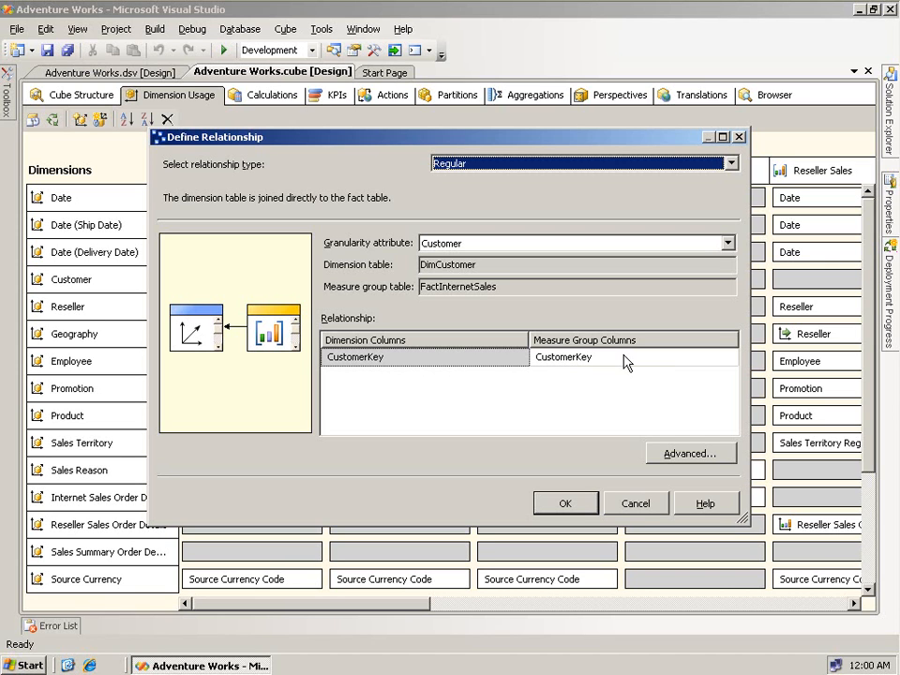
pyautogui.click(628, 505)
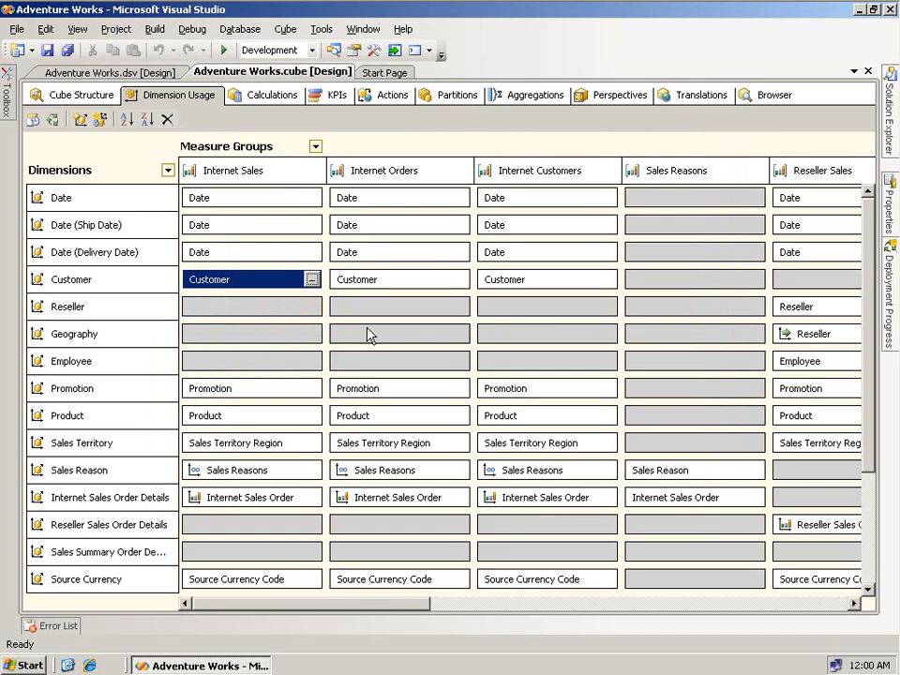
# - Review the Reseller Sales–Reseller relationship, accept it as Regular on ResellerKey, and return to Internet Sales
pyautogui.click(799, 308)
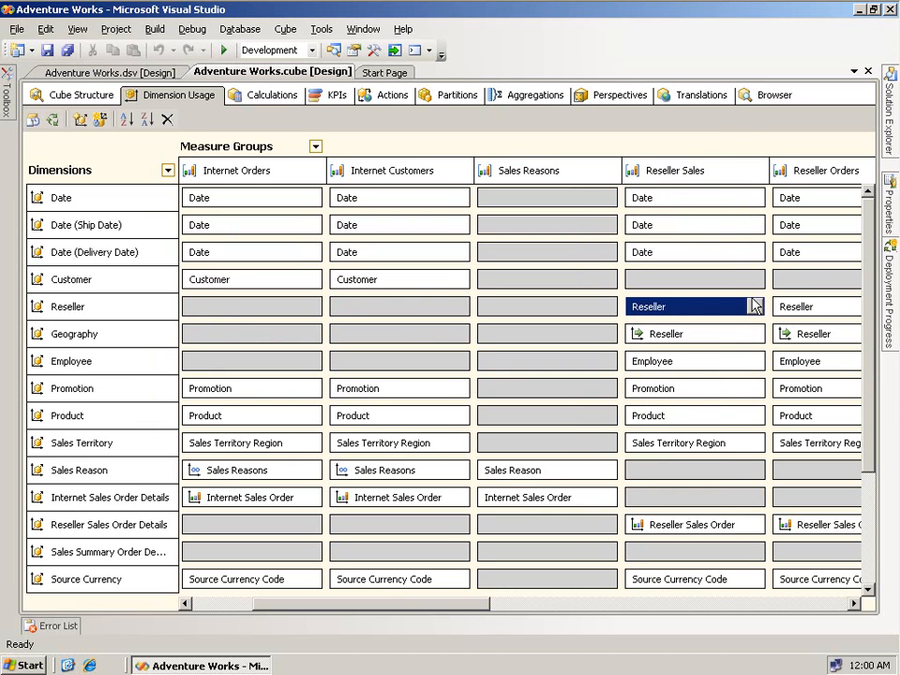
pyautogui.click(754, 307)
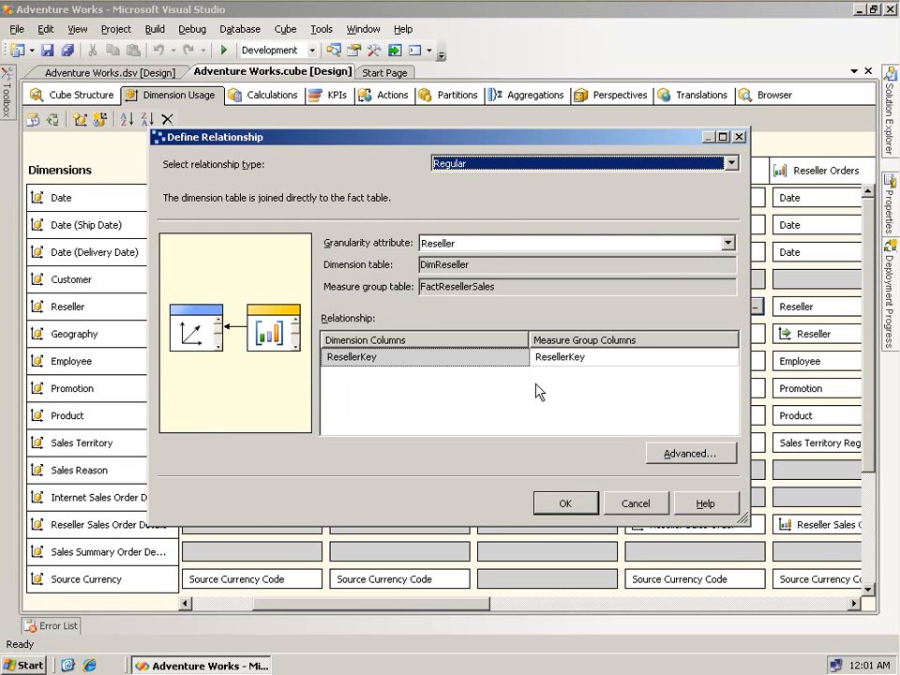
pyautogui.click(566, 503)
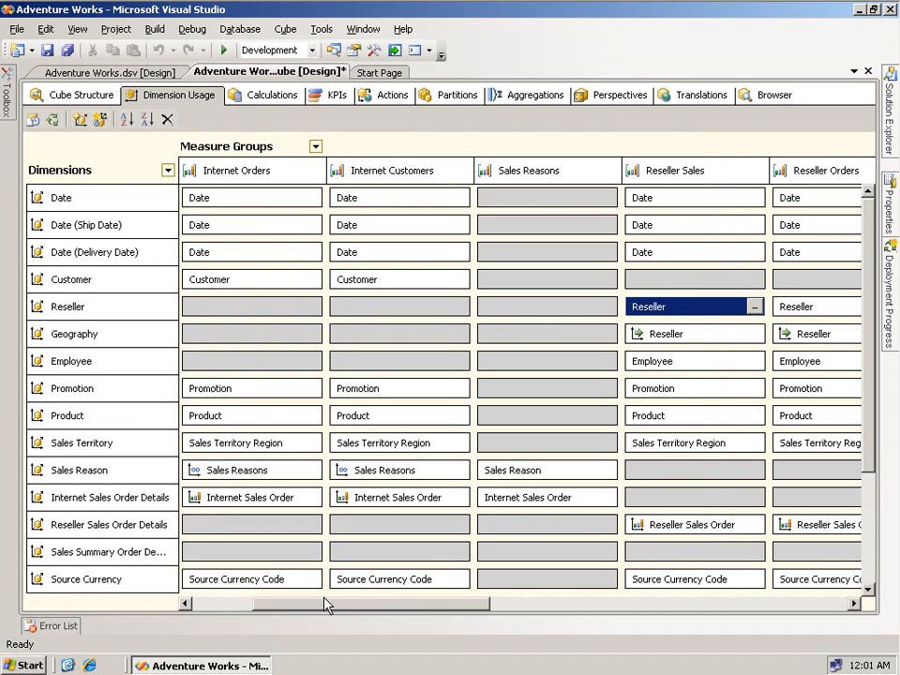
pyautogui.click(221, 603)
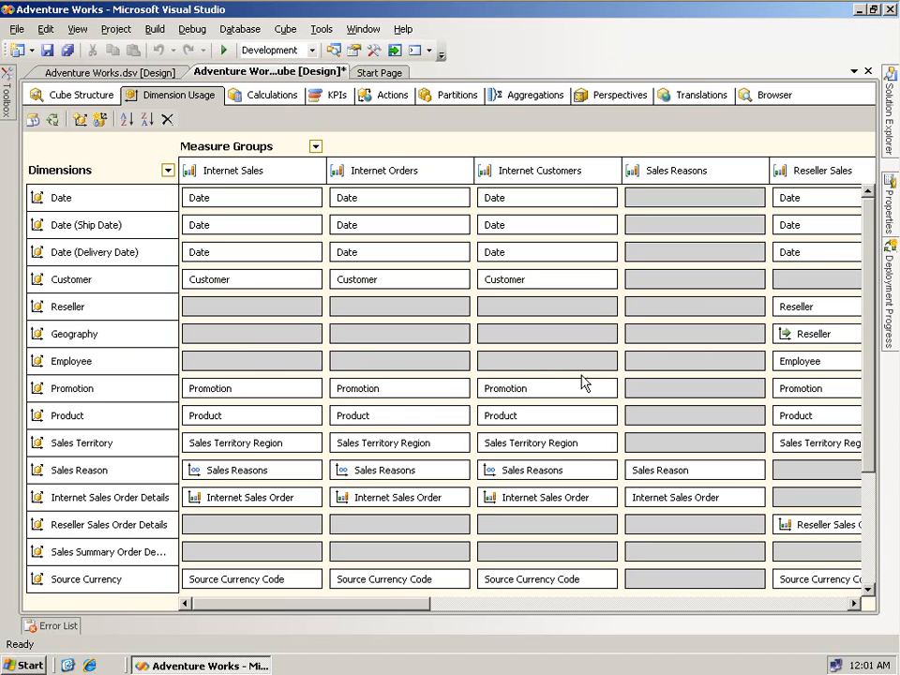
pyautogui.click(854, 603)
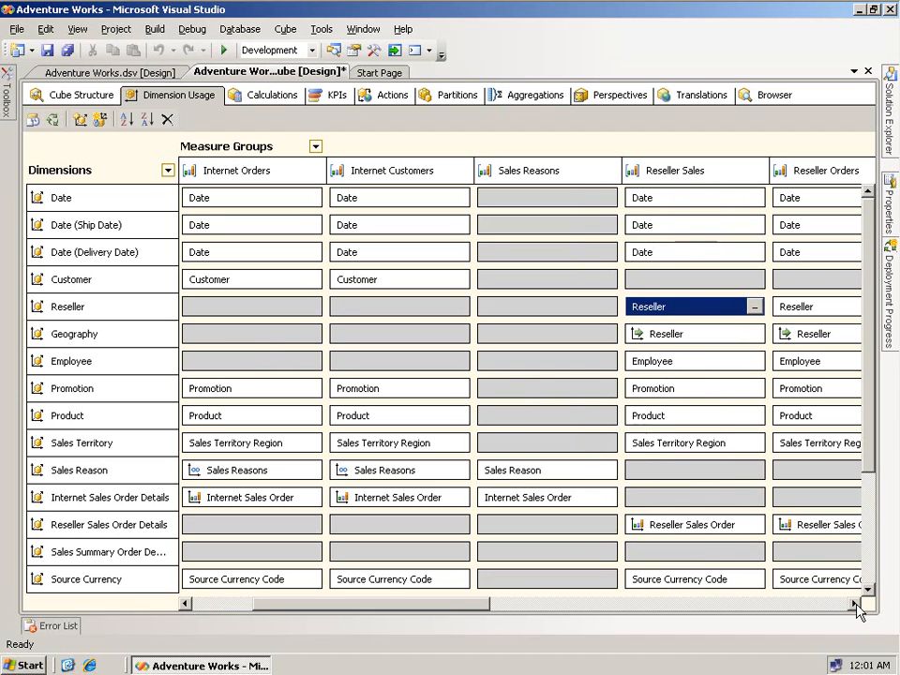
pyautogui.click(692, 334)
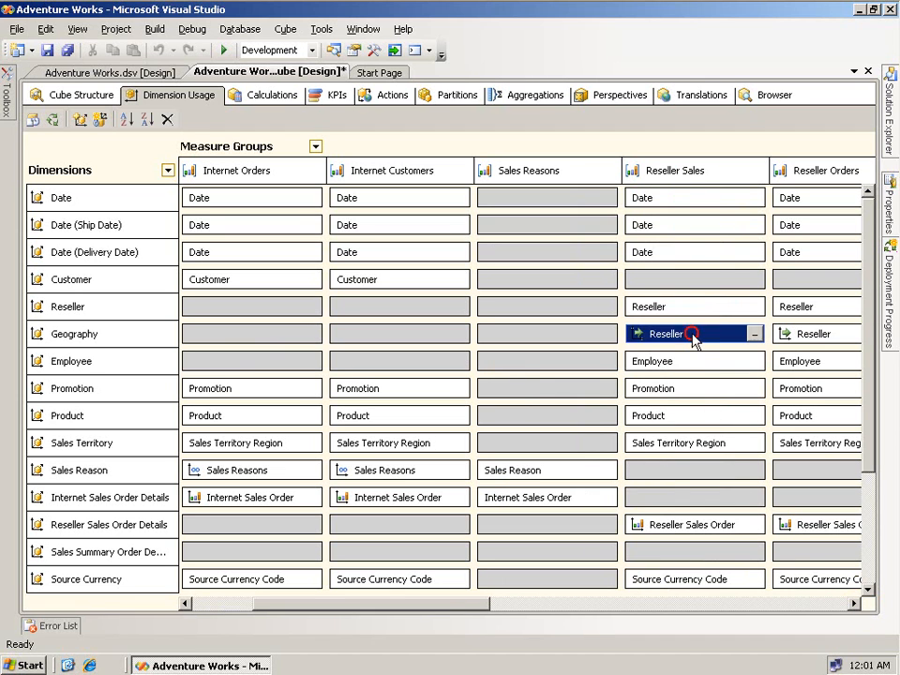
pyautogui.click(755, 334)
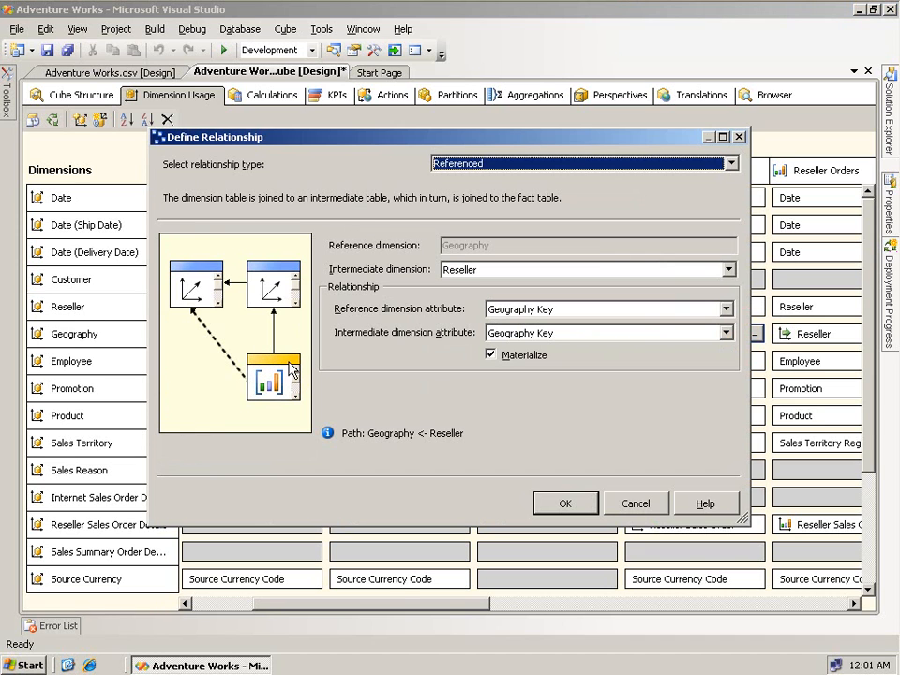
pyautogui.press('Down')
pyautogui.press('Down')
pyautogui.press('Up')
pyautogui.press('Up')
pyautogui.press('Up')
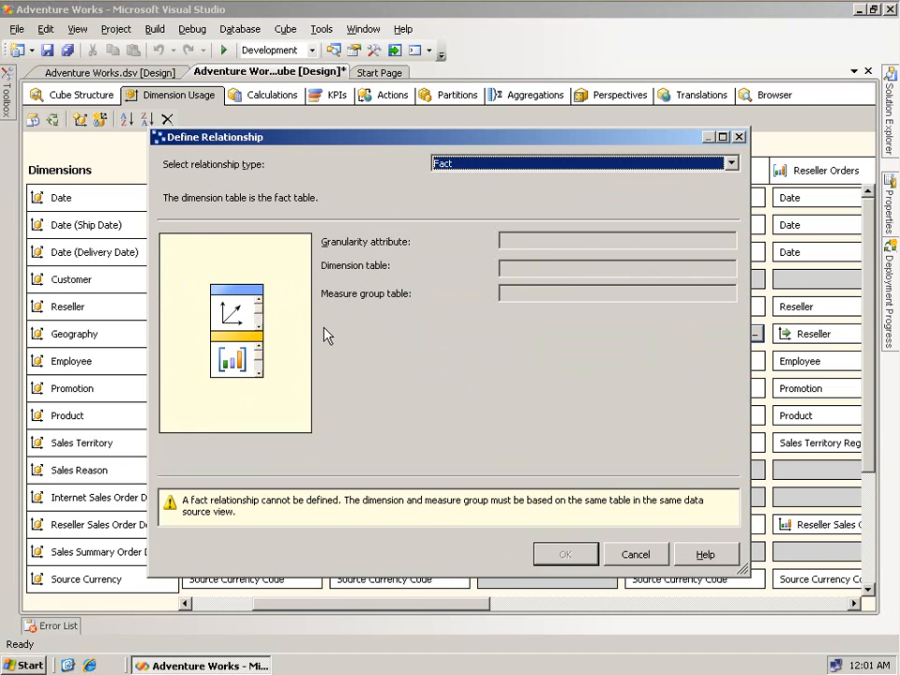
pyautogui.click(635, 554)
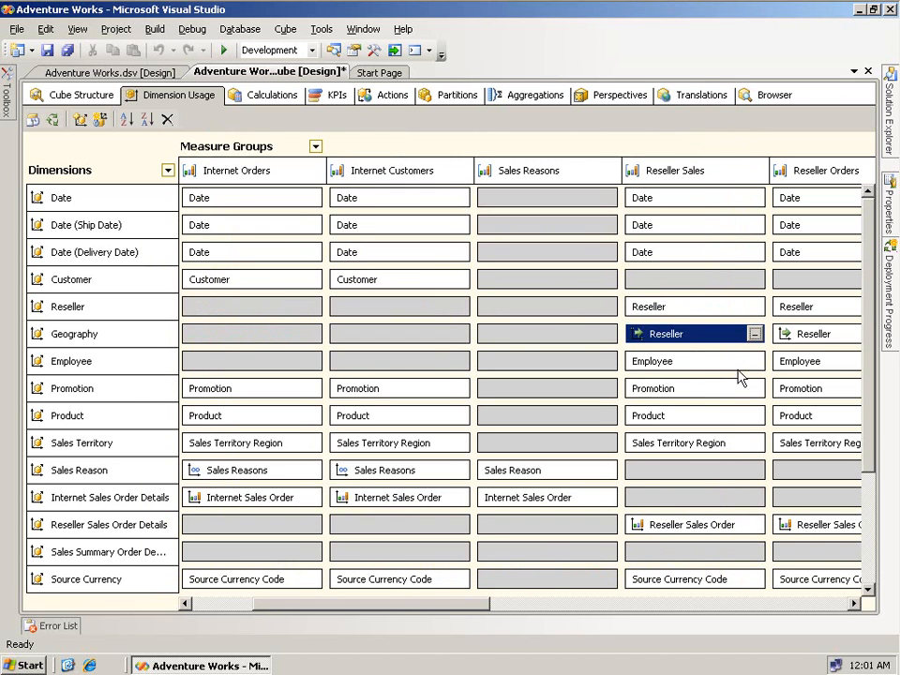
pyautogui.click(754, 334)
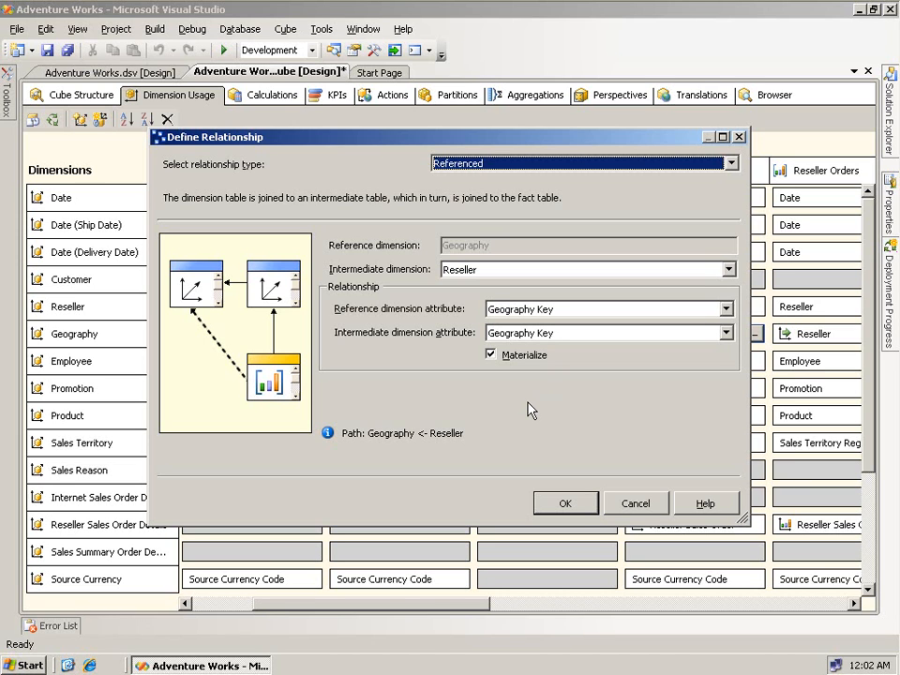
pyautogui.press('Up')
pyautogui.click(635, 556)
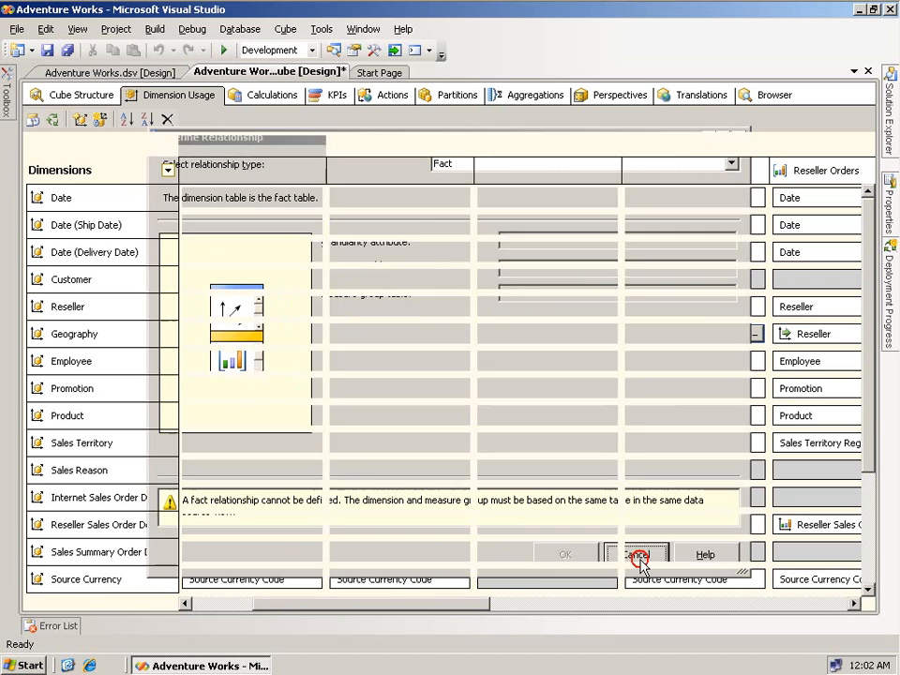
pyautogui.moveTo(691, 343)
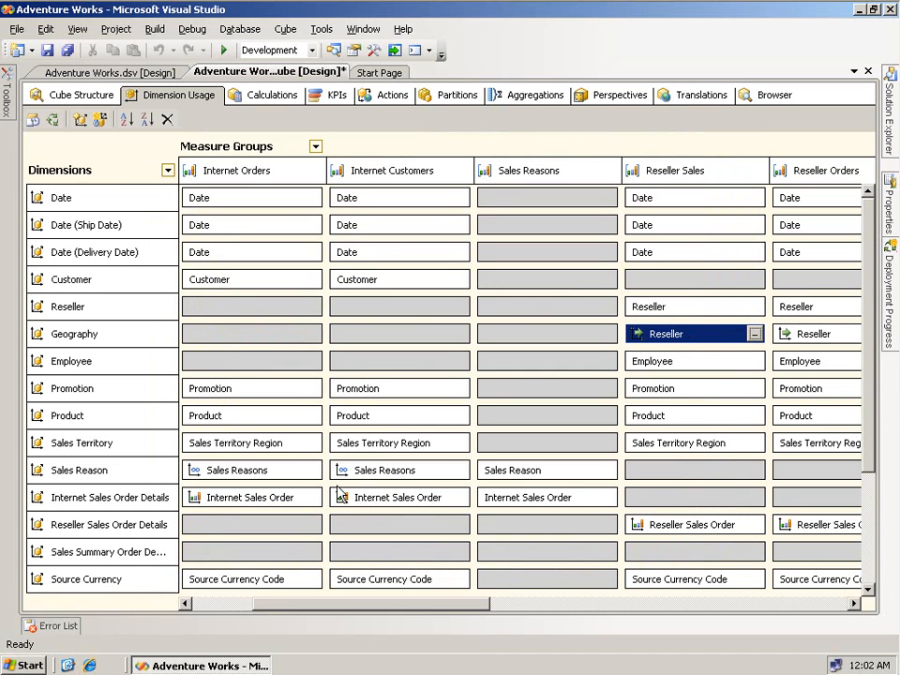
pyautogui.click(299, 504)
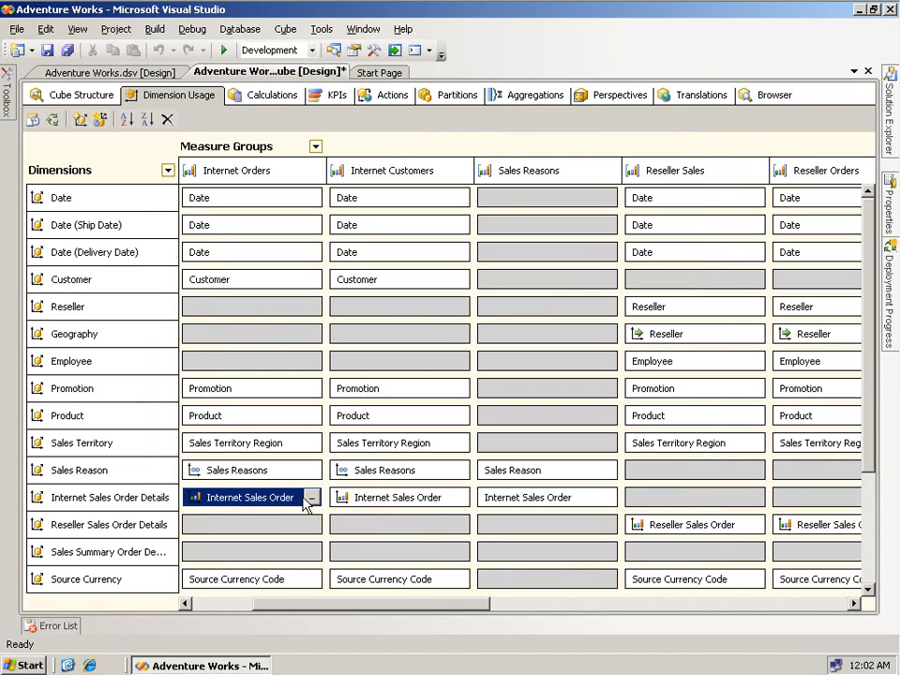
pyautogui.click(310, 497)
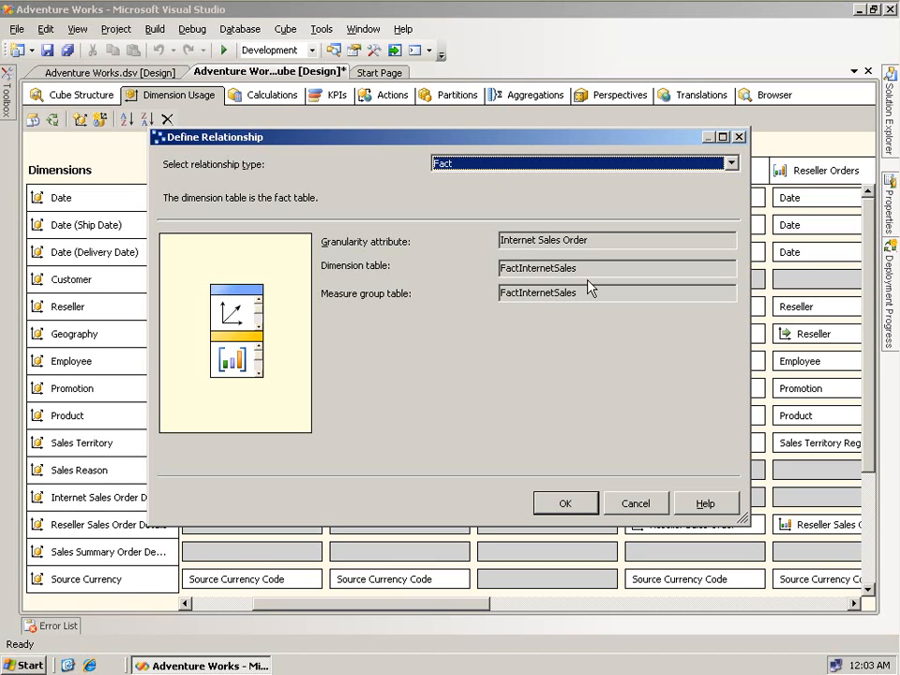
pyautogui.click(635, 505)
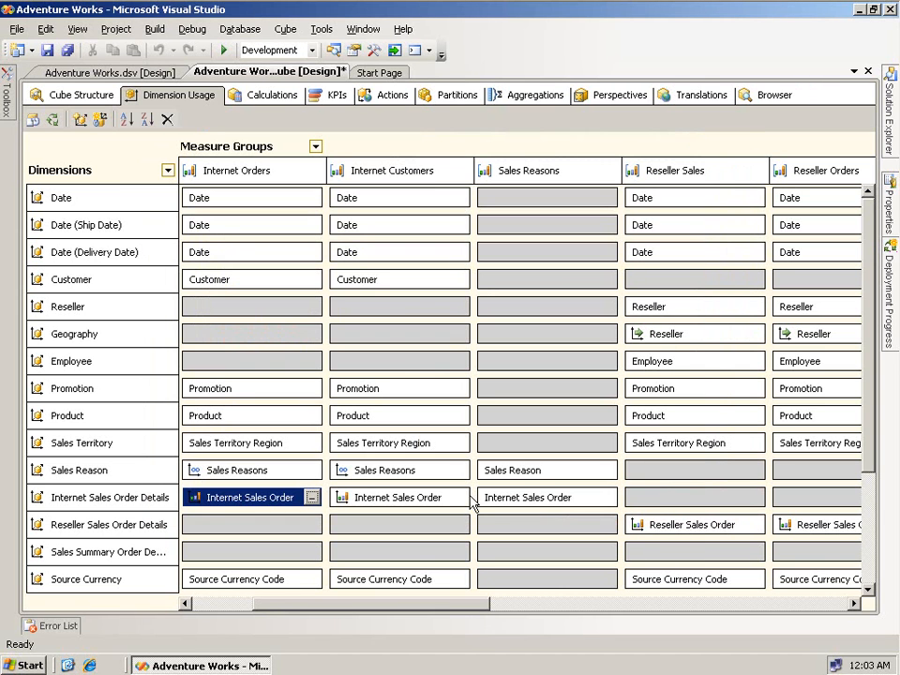
pyautogui.click(295, 468)
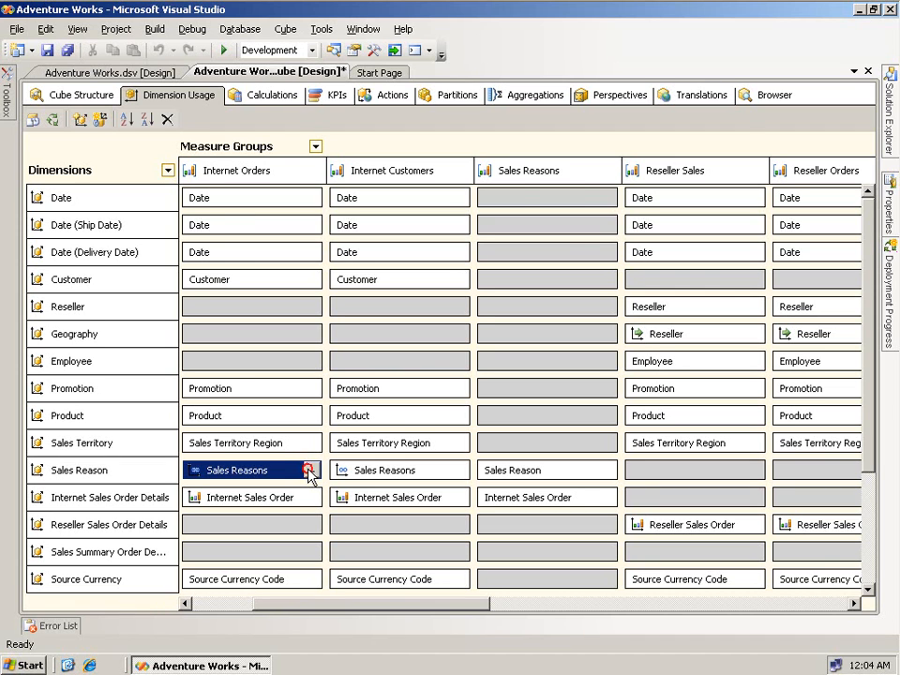
# - View the Sales Reason–Internet Orders relationship definition and cancel it without changes
pyautogui.click(311, 471)
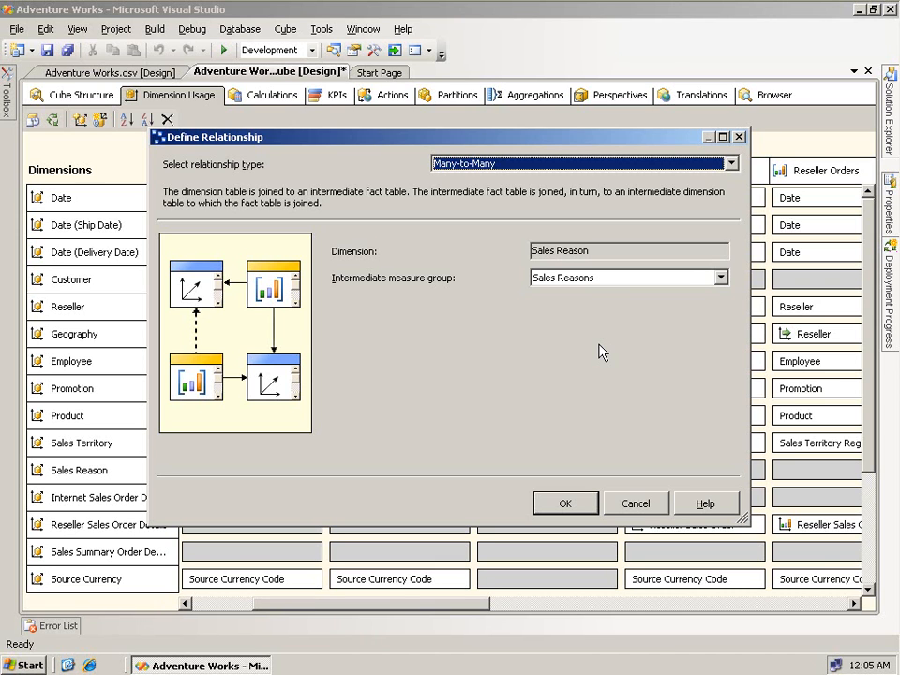
pyautogui.click(635, 505)
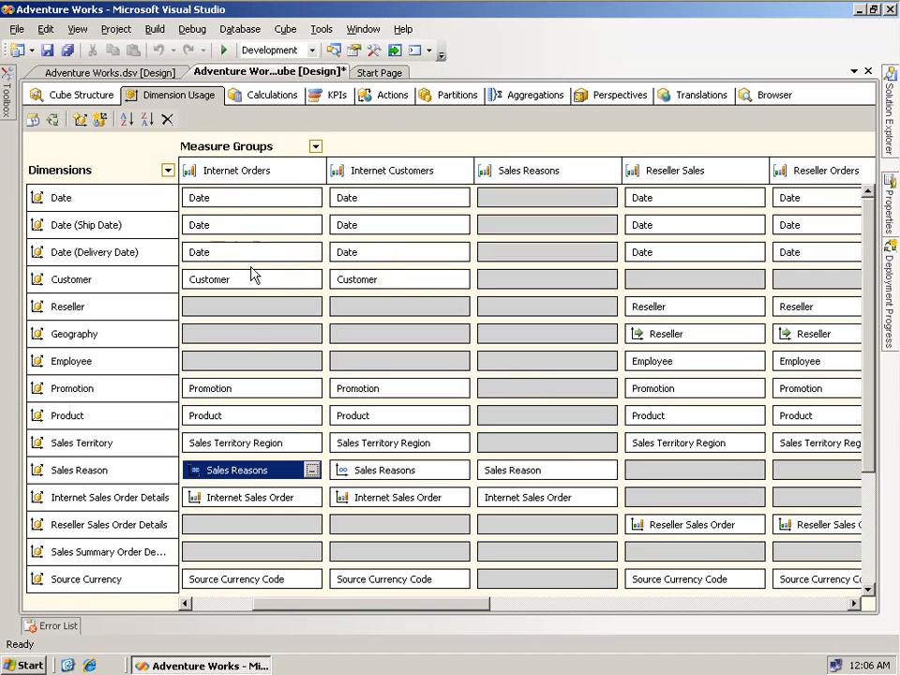
# - Select the Sales Targets measure group, then show the Sales Quotas data source diagram at 150% zoom
pyautogui.click(82, 94)
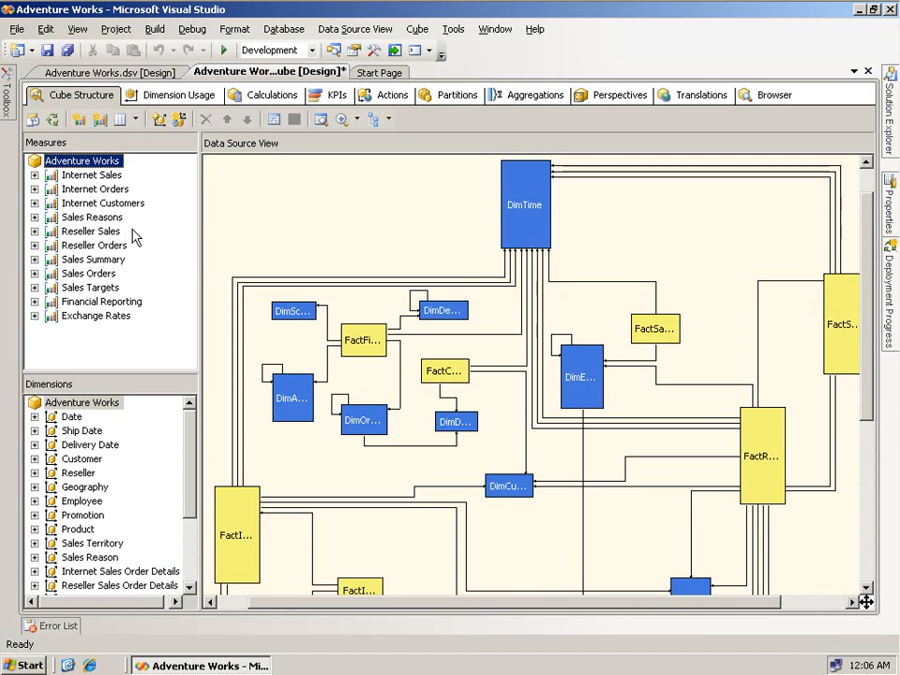
pyautogui.click(102, 290)
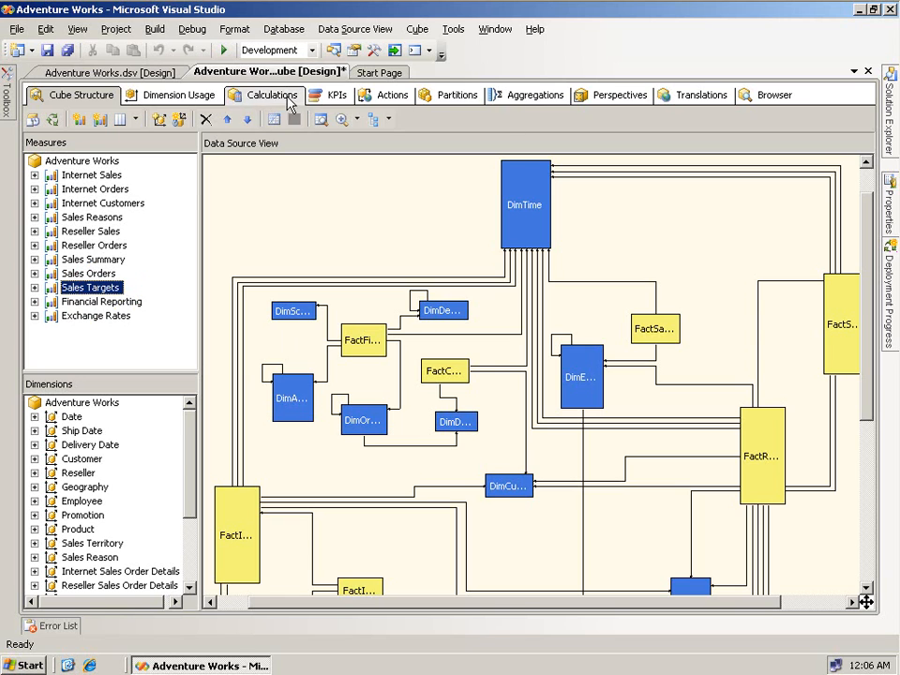
pyautogui.click(117, 73)
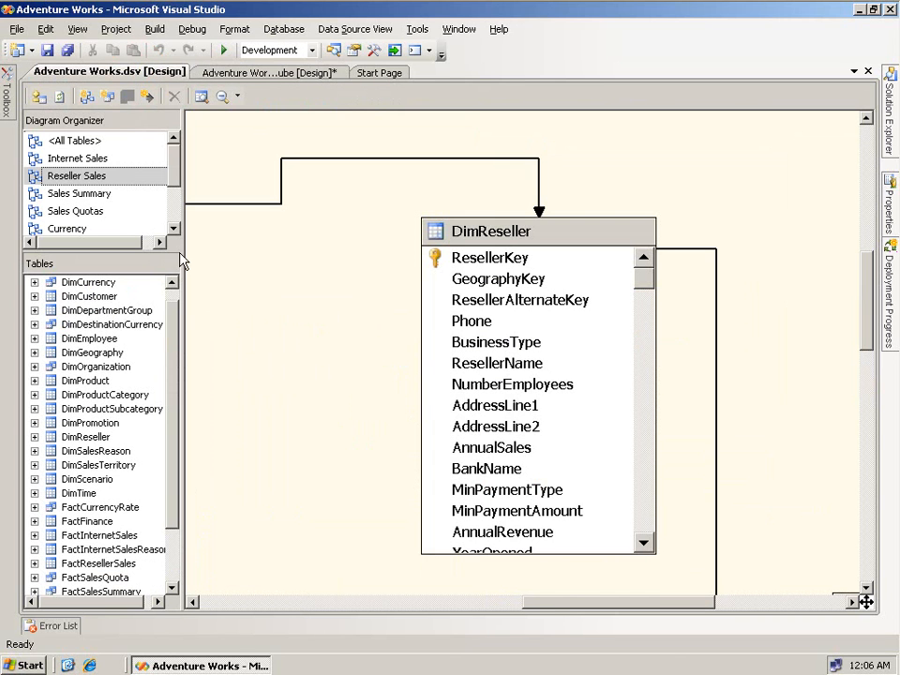
pyautogui.click(86, 212)
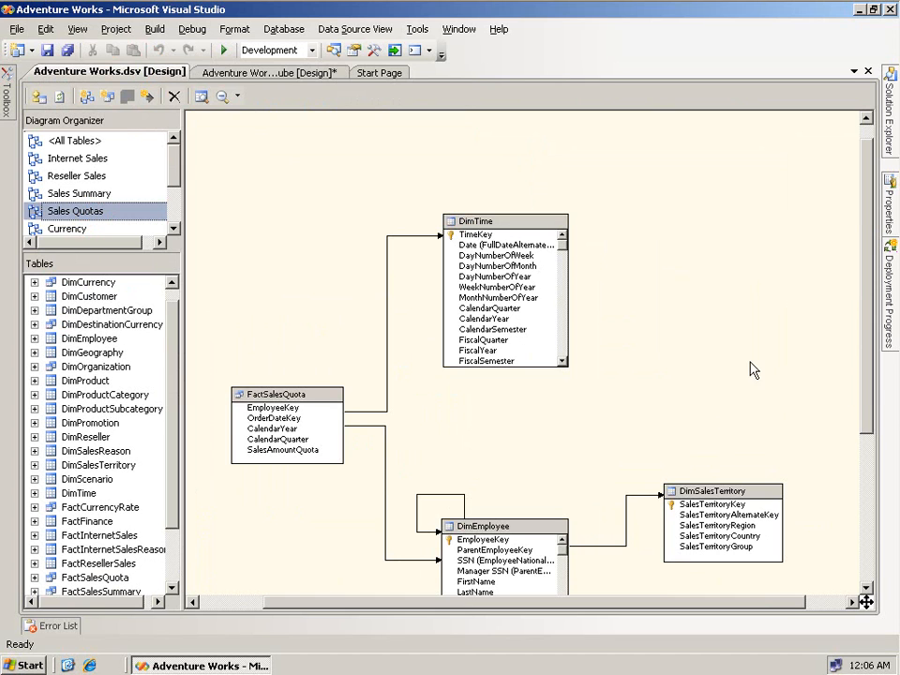
pyautogui.rightClick(300, 382)
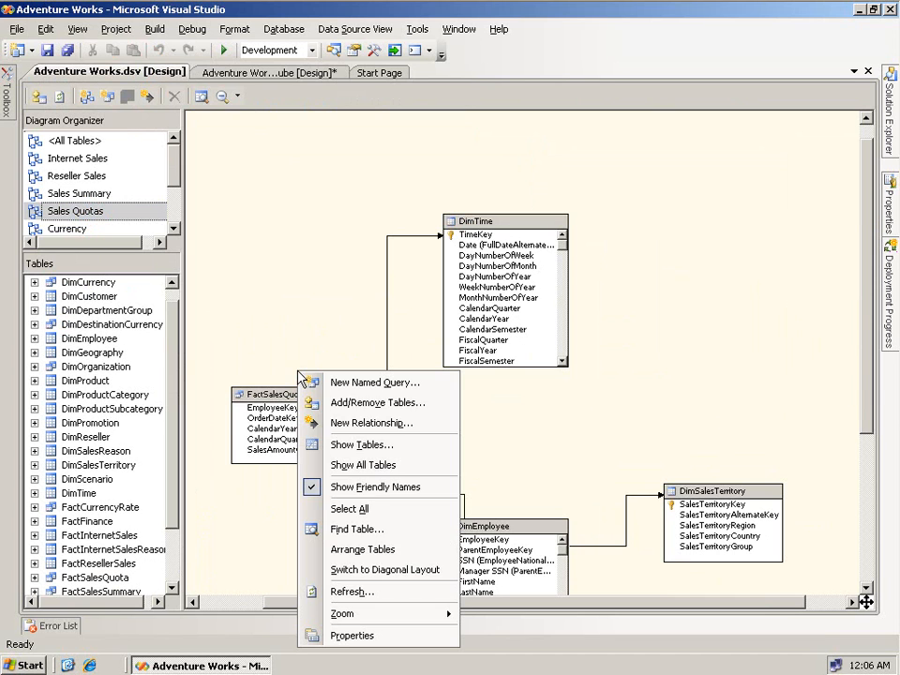
pyautogui.moveTo(394, 621)
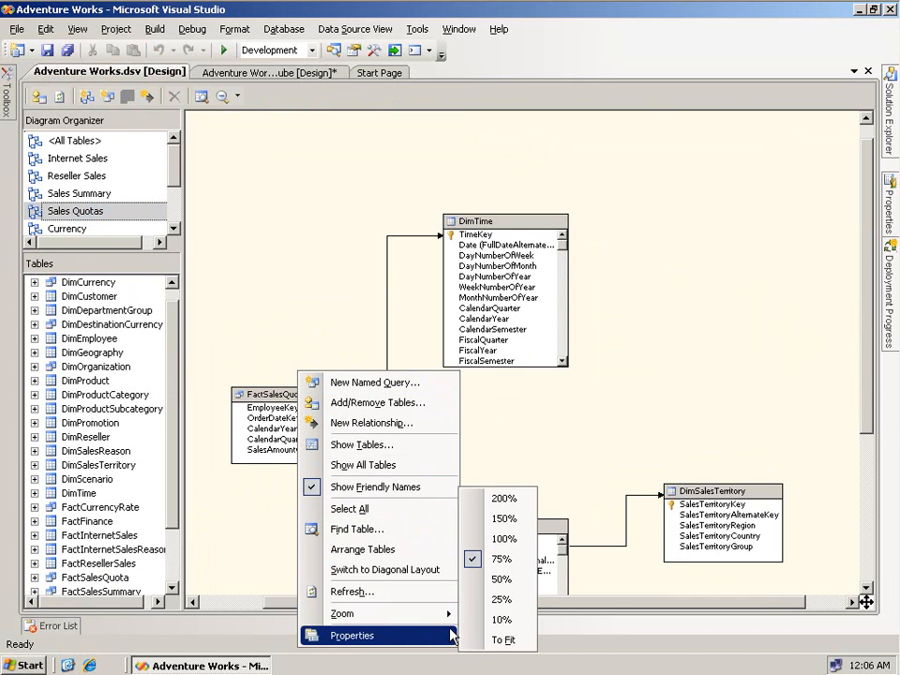
pyautogui.click(500, 522)
pyautogui.moveTo(603, 602); pyautogui.dragTo(501, 607)
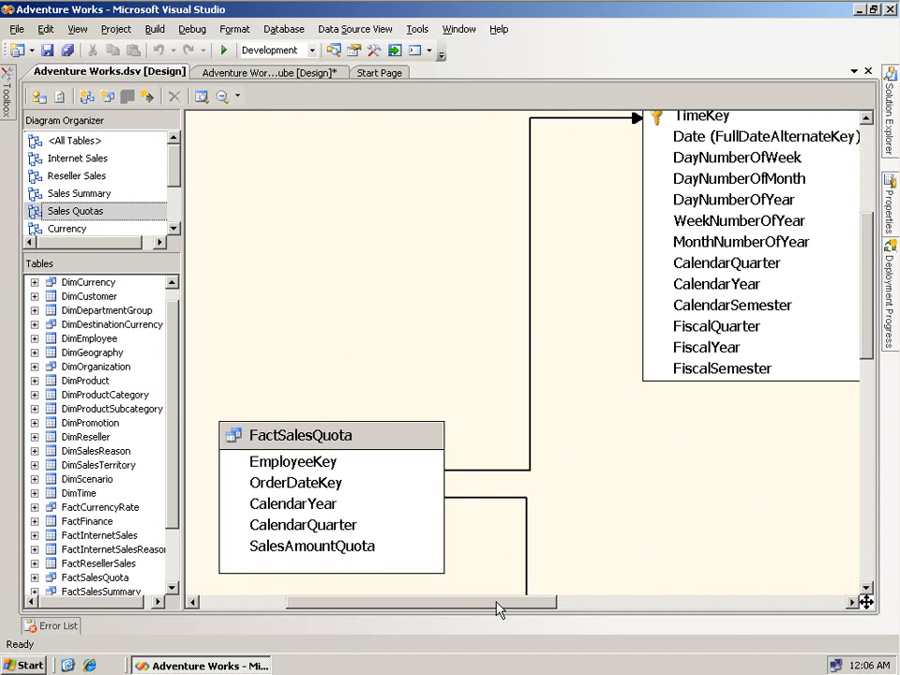
# - Select FactSalesQuota's OrderDateKey, CalendarYear and CalendarQuarter columns
pyautogui.click(320, 482)
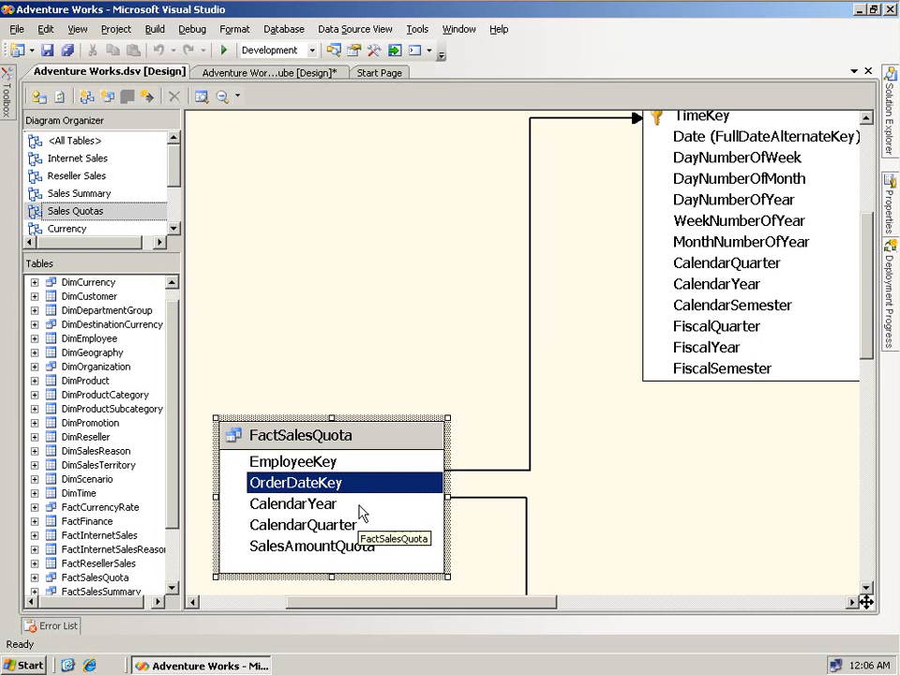
pyautogui.click(325, 504)
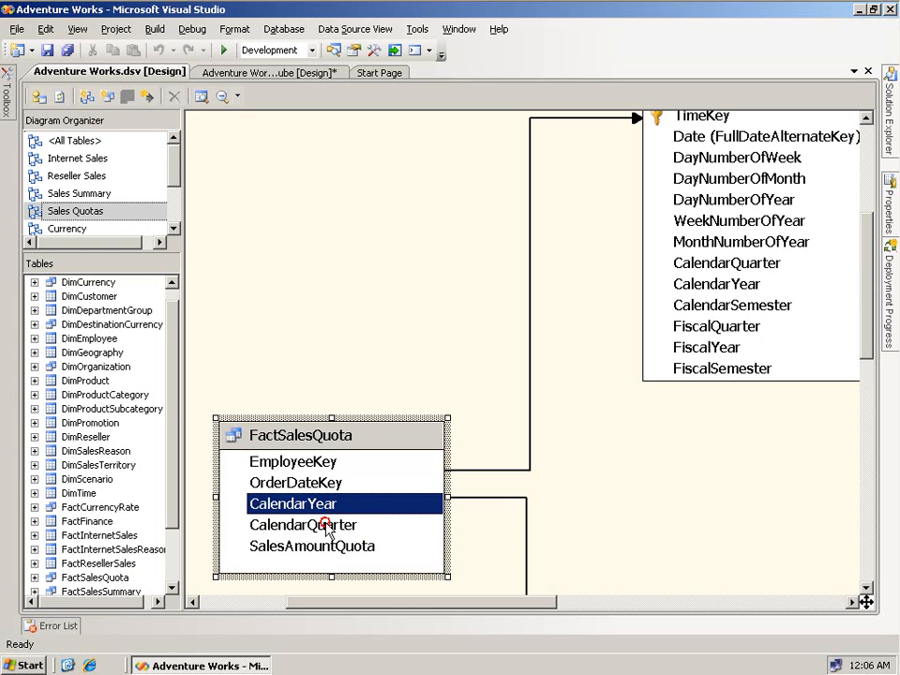
pyautogui.click(331, 526)
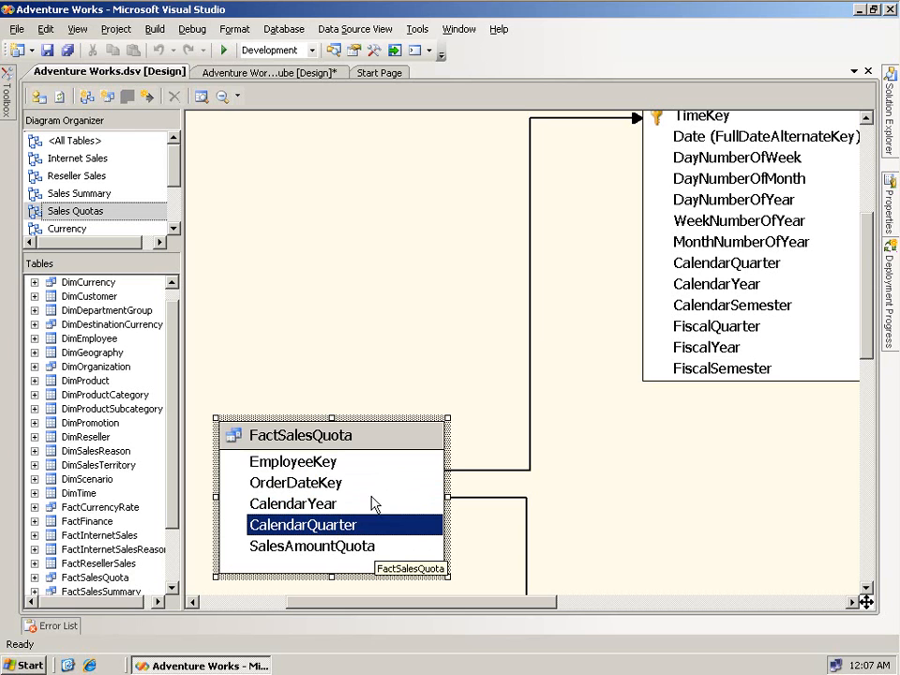
pyautogui.moveTo(867, 295); pyautogui.dragTo(870, 277)
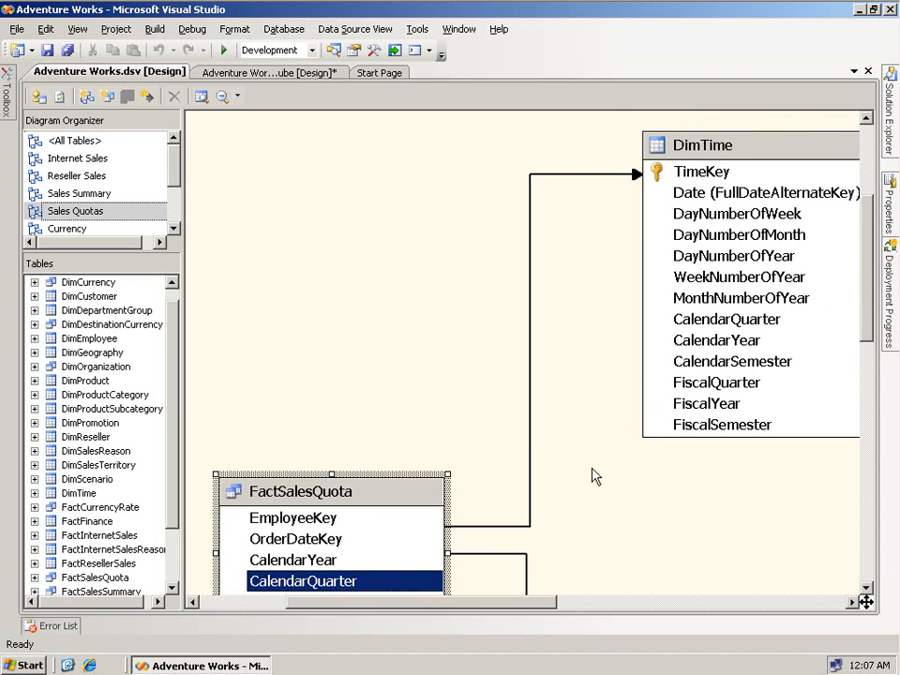
pyautogui.moveTo(550, 601); pyautogui.dragTo(568, 606)
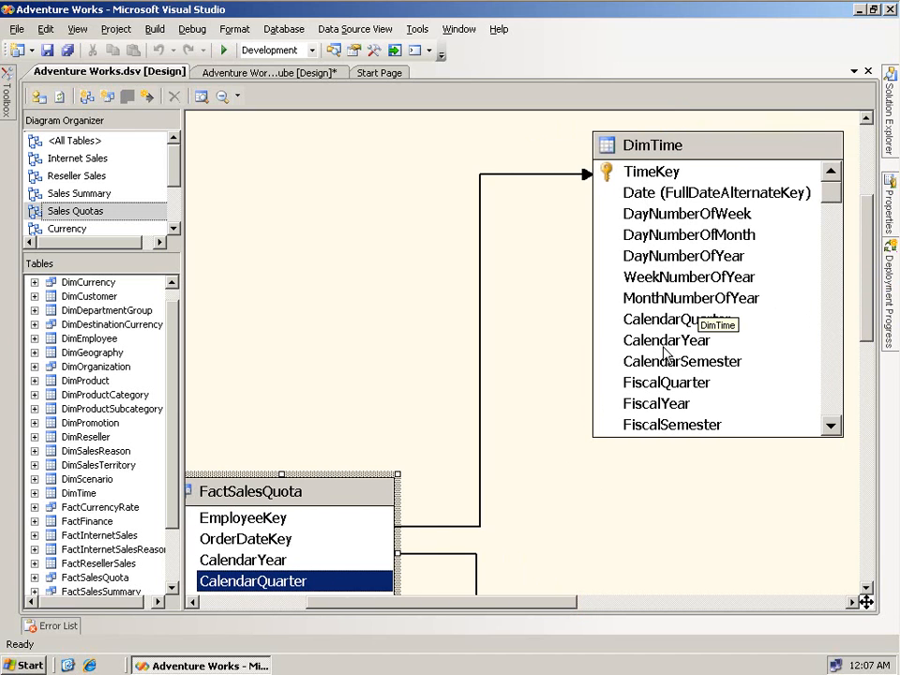
# - Review the FactSalesQuota-to-DimTime relationship, cancel it unchanged, and return to the cube designer
pyautogui.click(675, 195)
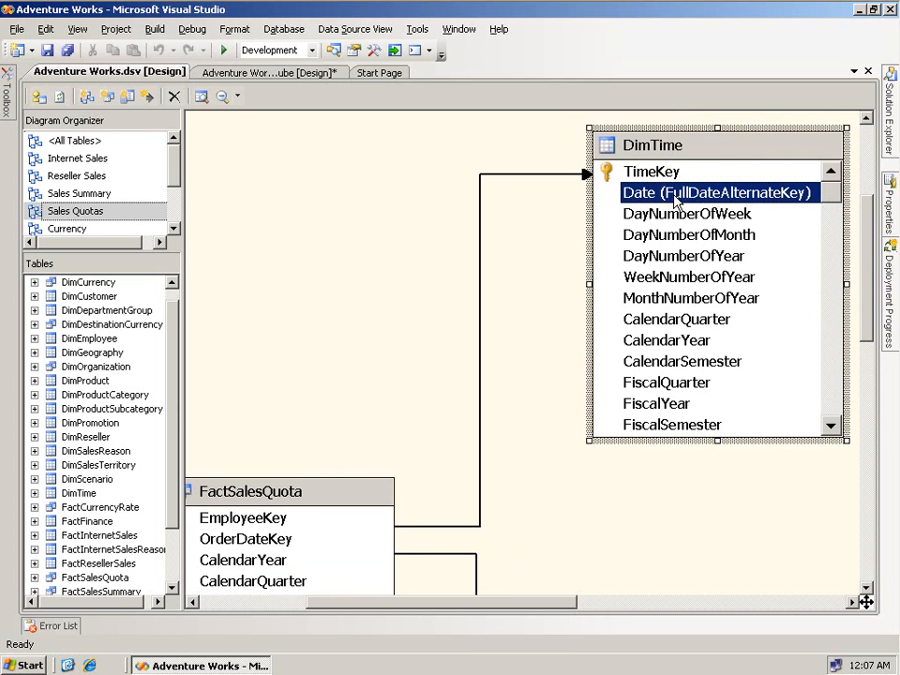
pyautogui.doubleClick(480, 305)
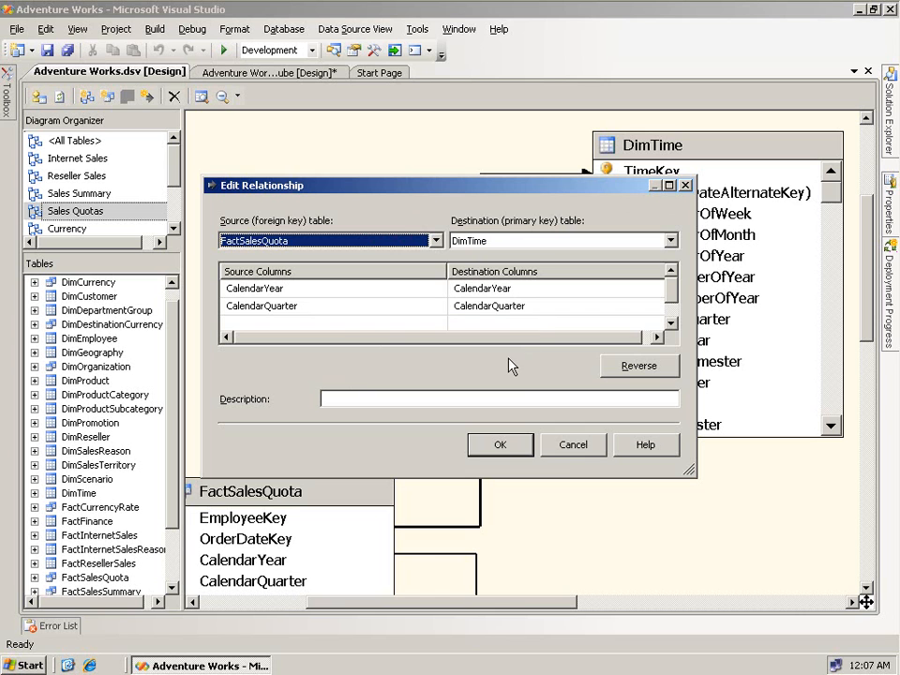
pyautogui.click(567, 450)
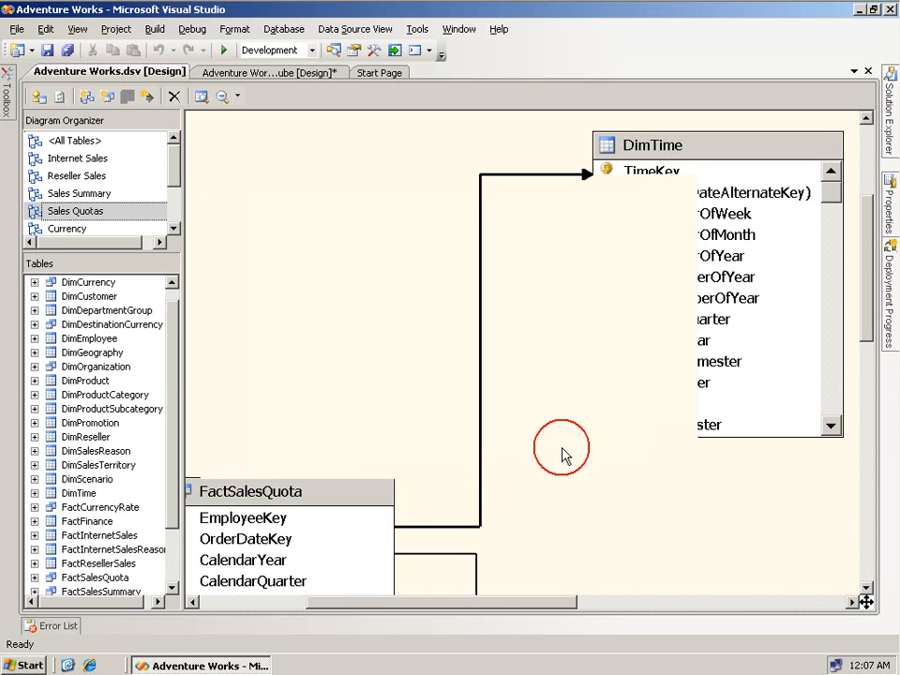
pyautogui.click(282, 72)
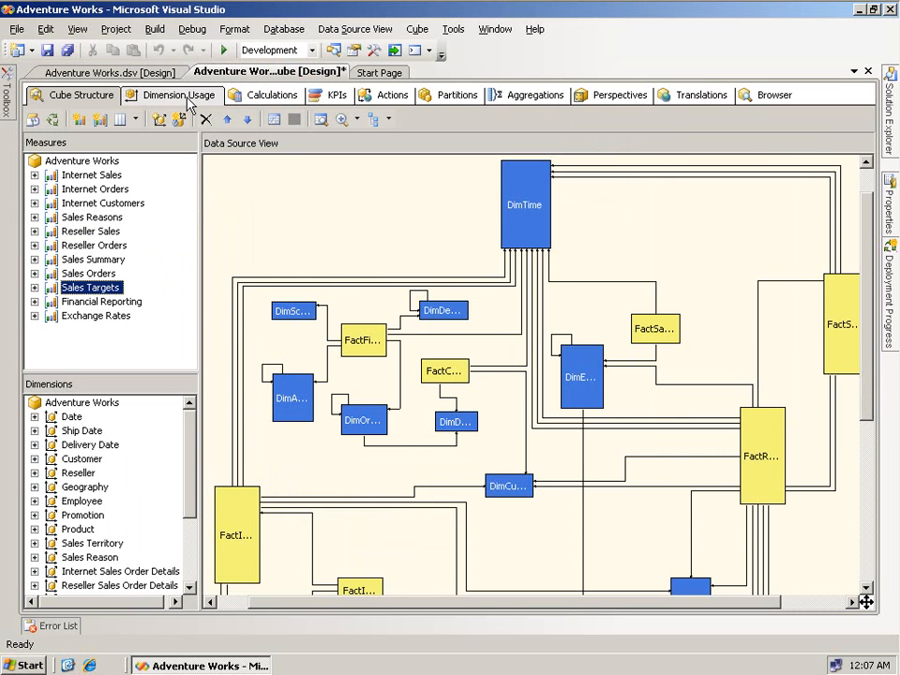
# - In Dimension Usage, select the Sales Targets Date cell showing Calendar Quarter granularity
pyautogui.click(189, 99)
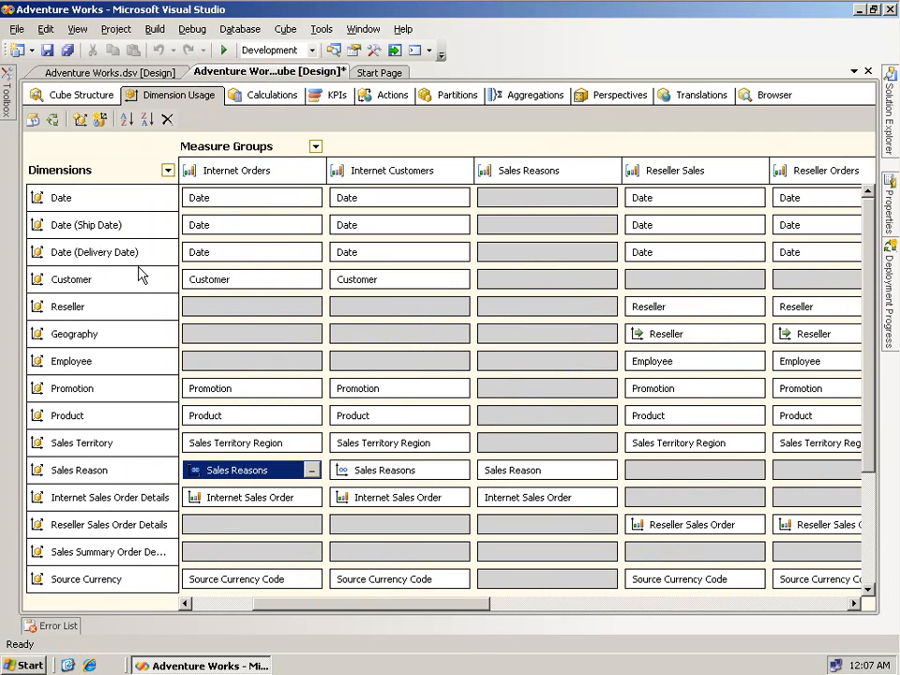
pyautogui.moveTo(460, 607); pyautogui.dragTo(701, 611)
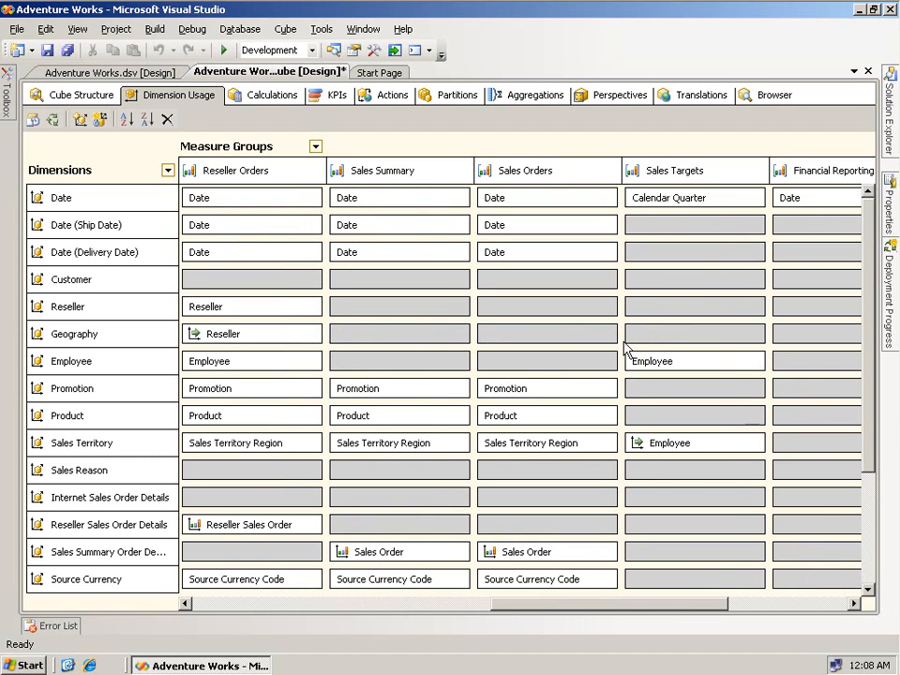
pyautogui.click(673, 172)
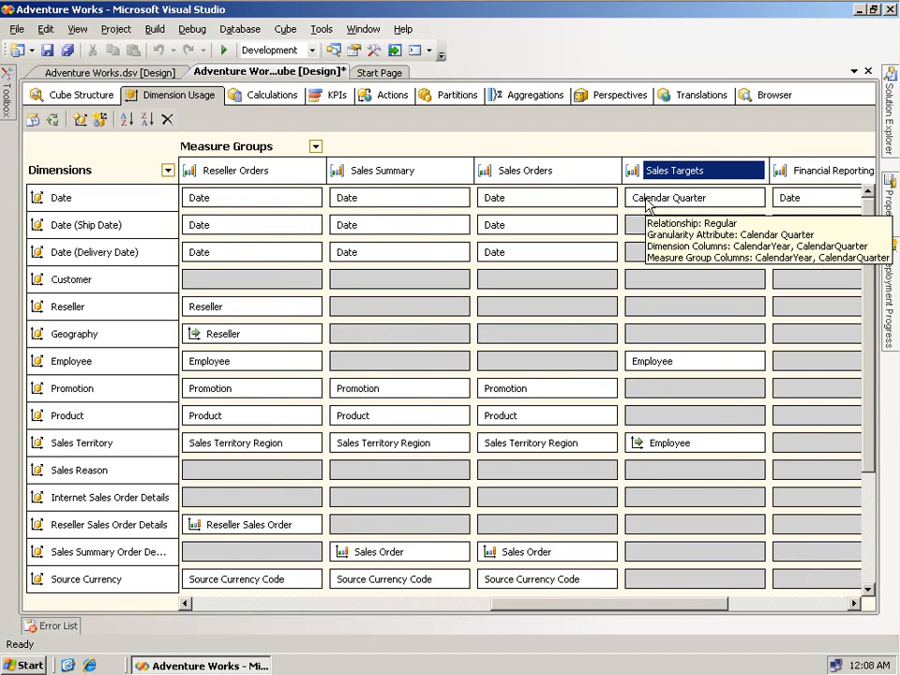
pyautogui.click(652, 204)
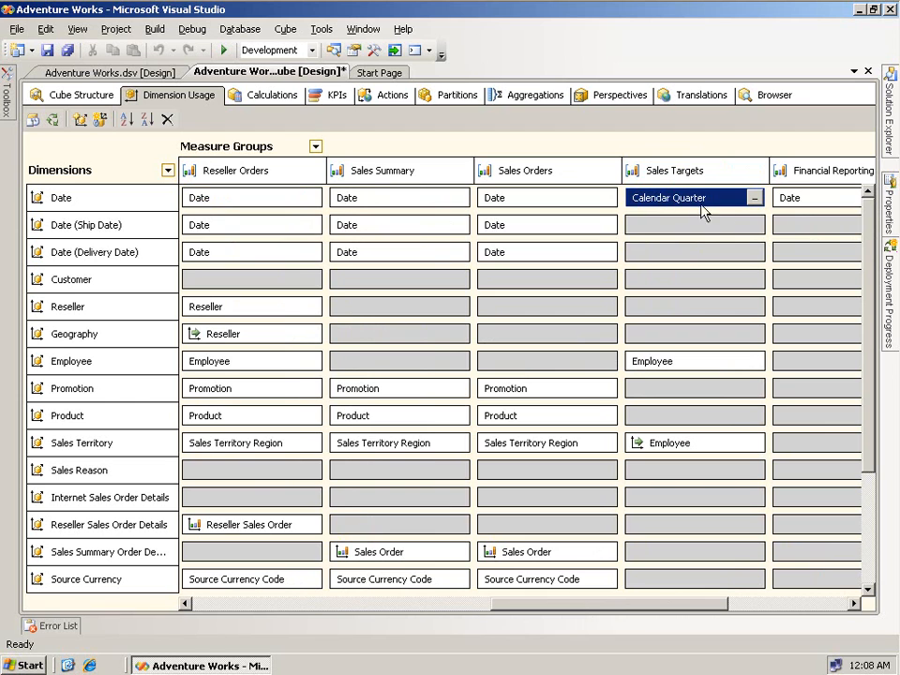
pyautogui.click(755, 199)
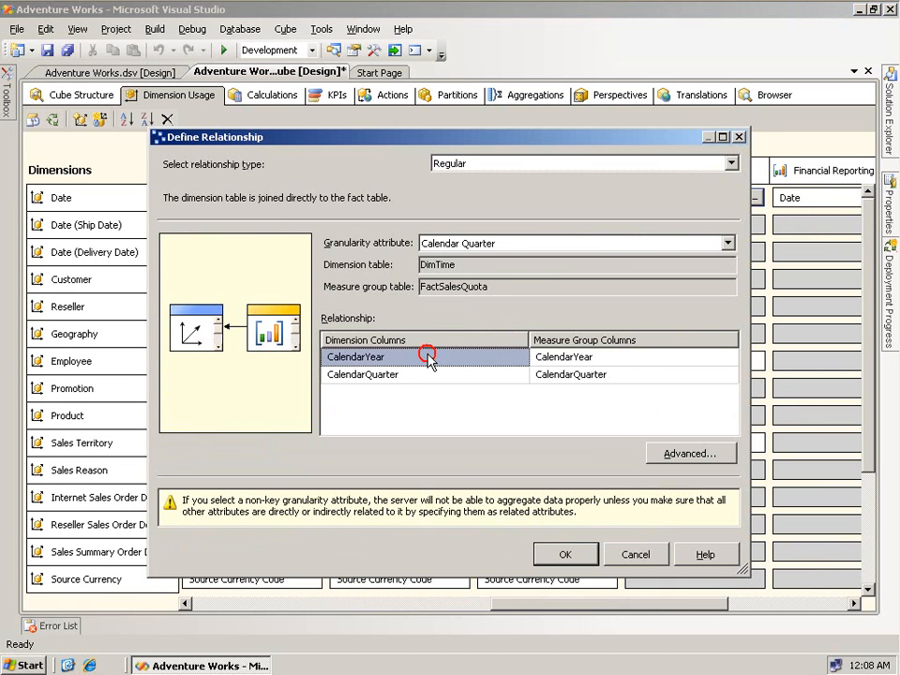
pyautogui.click(542, 357)
pyautogui.click(494, 375)
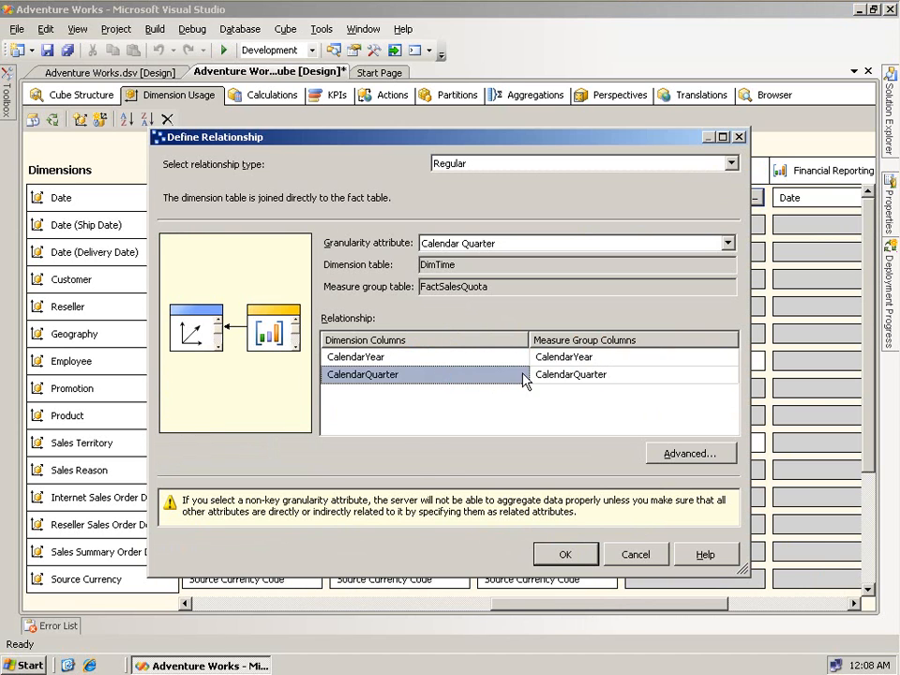
pyautogui.click(568, 375)
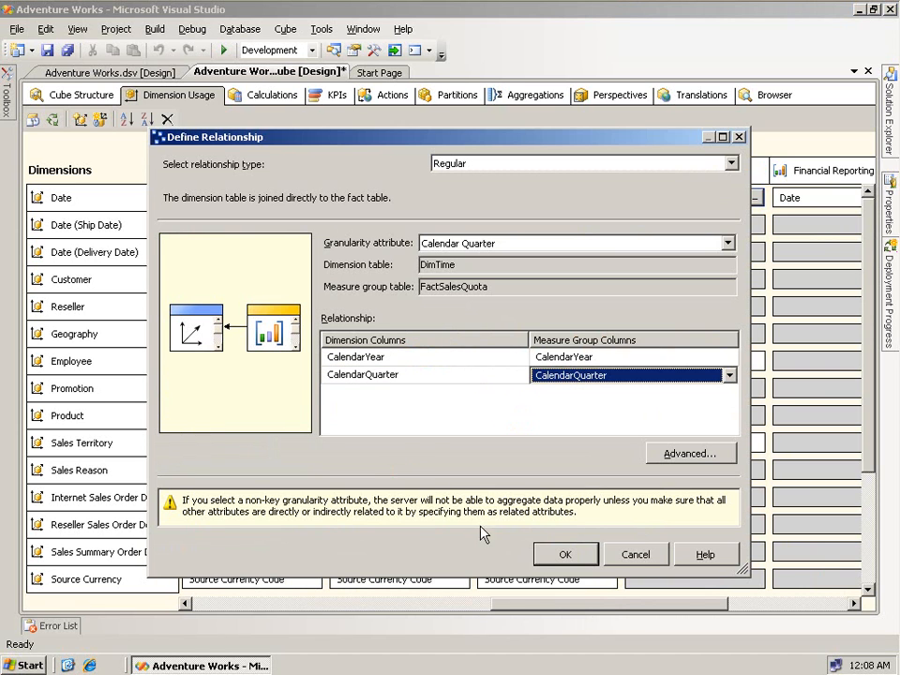
pyautogui.click(641, 554)
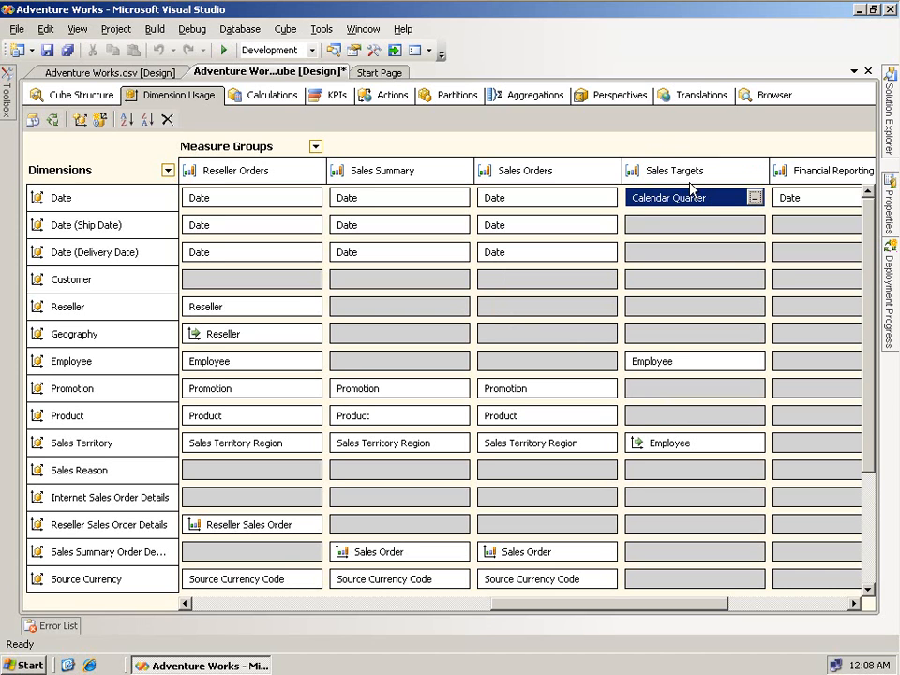
# - Move to slide 9, the Summary on Dimension Usage and IgnoreUnrelatedDimensions
pyautogui.moveTo(669, 214)
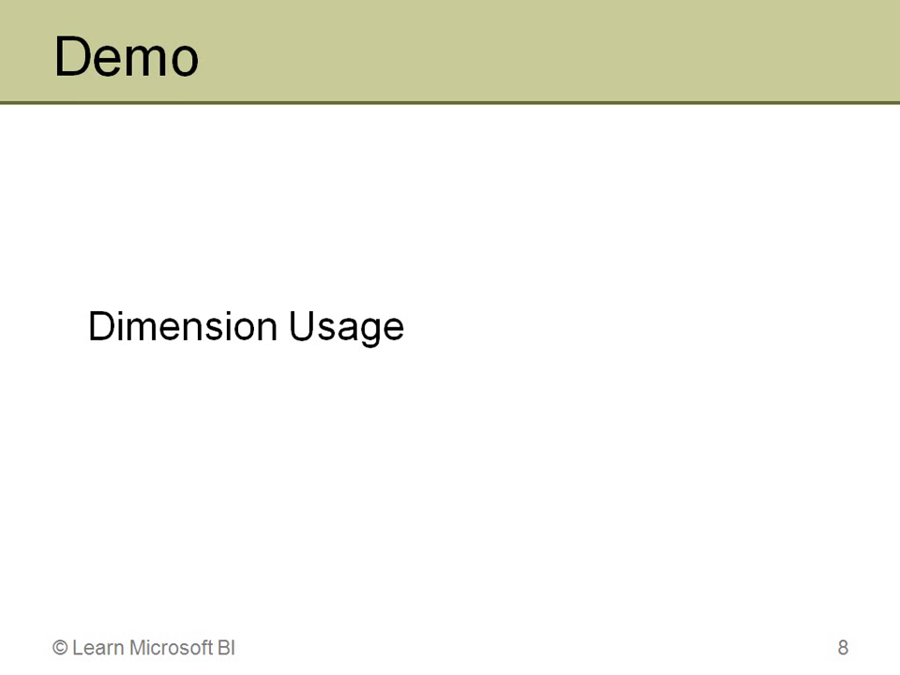
pyautogui.press('Right')
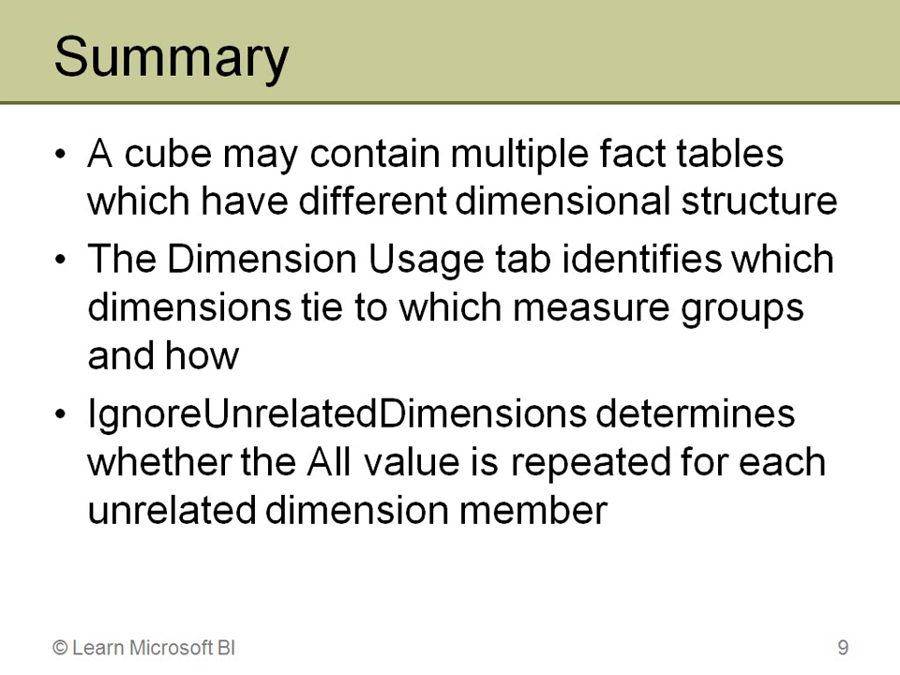